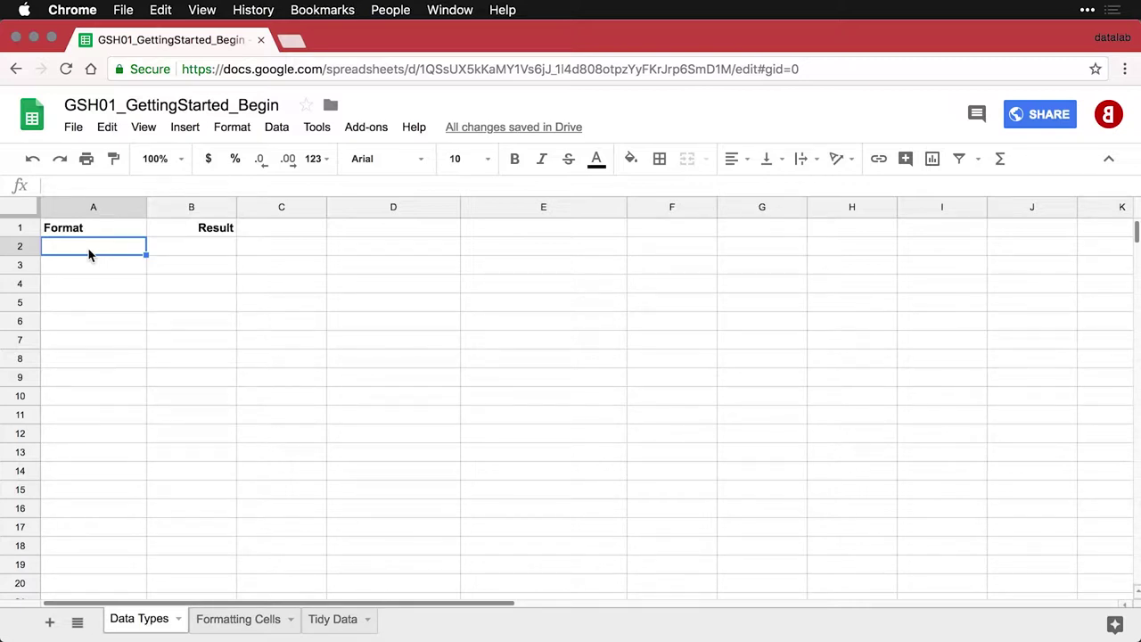
Step: Enter "Number" with 1587 in row 2 and "Proportion" with 0.87 in row 3
{"action": "type", "text": "Number\t1587"}
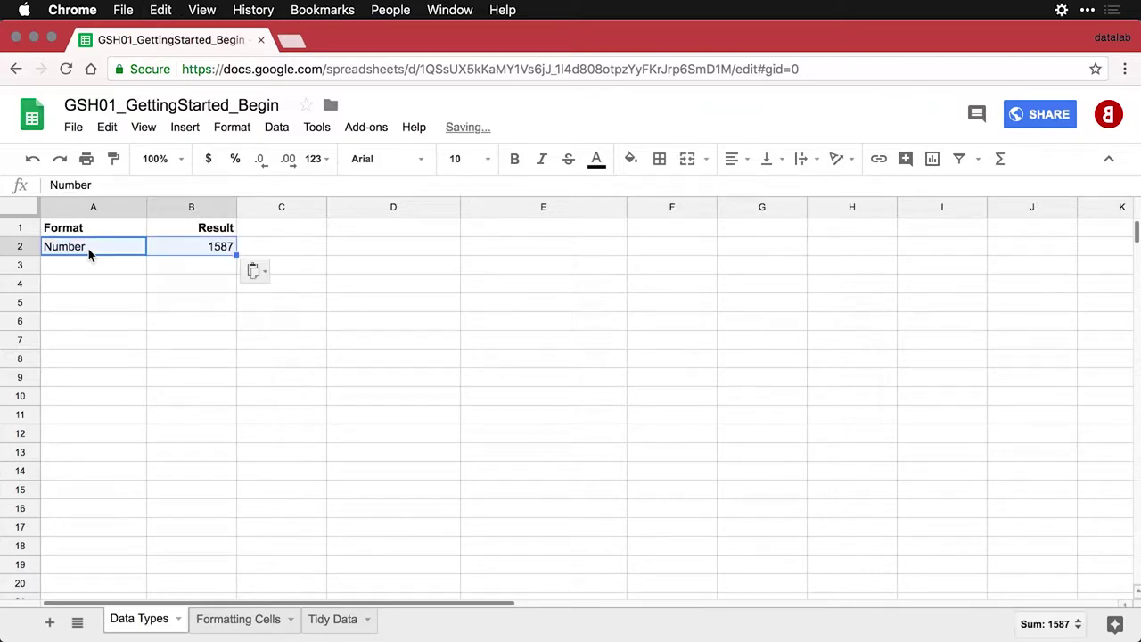
{"action": "left_click", "coordinate": [187, 244]}
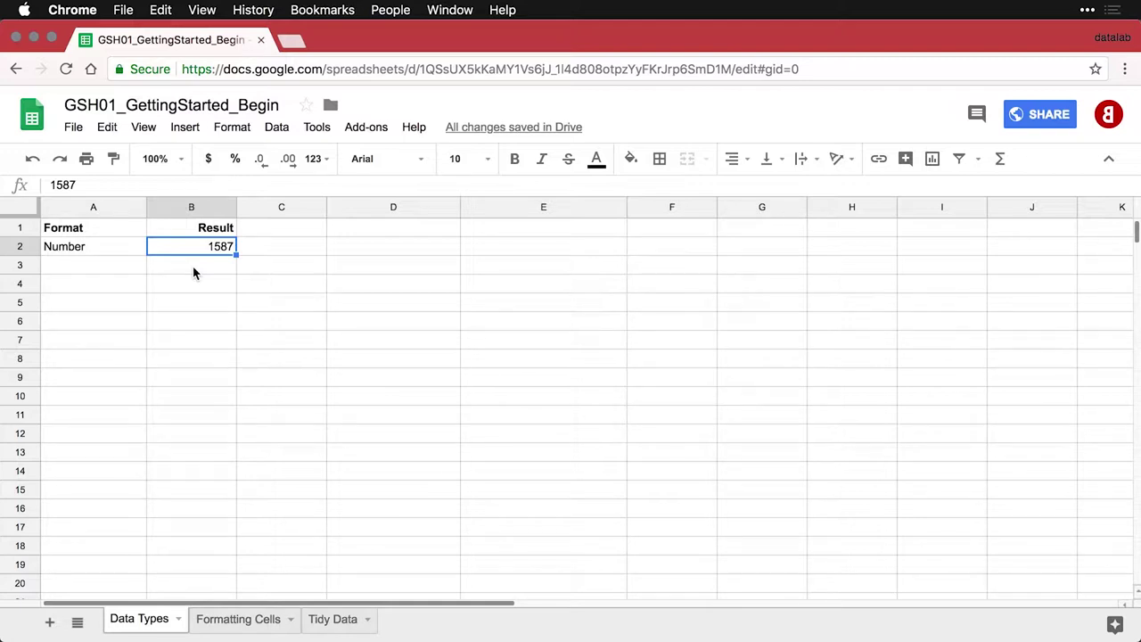
{"action": "left_click", "coordinate": [110, 268]}
{"action": "type", "text": "Proportion\t0.87"}
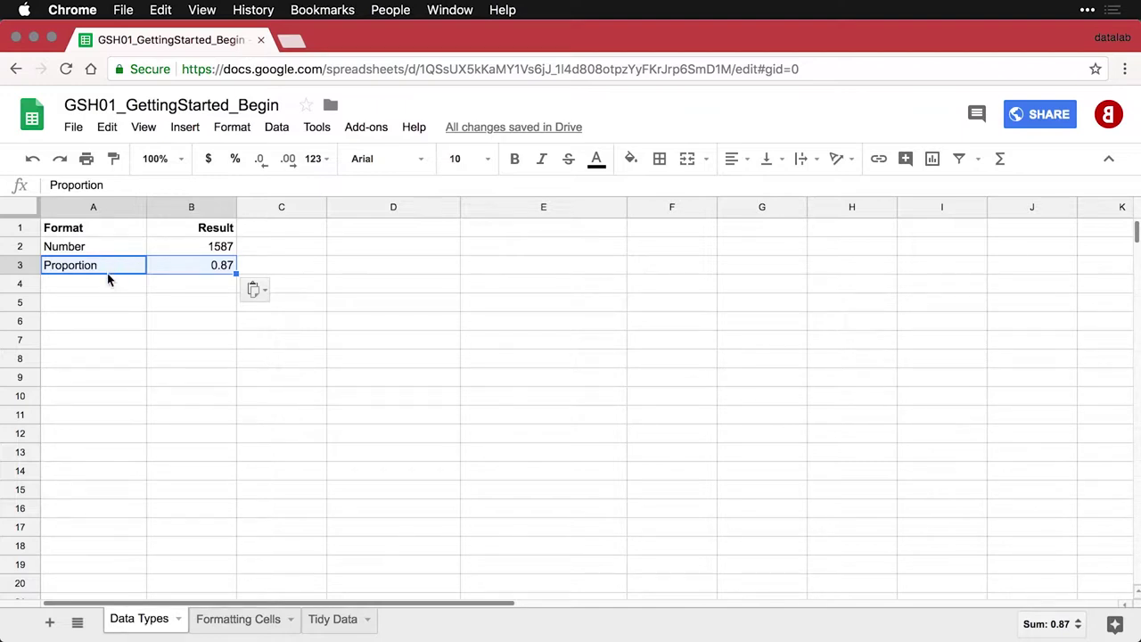
Step: Enter "Percentage" with 0.87 in row 4 and format the value in B4 as percent
{"action": "left_click", "coordinate": [107, 284]}
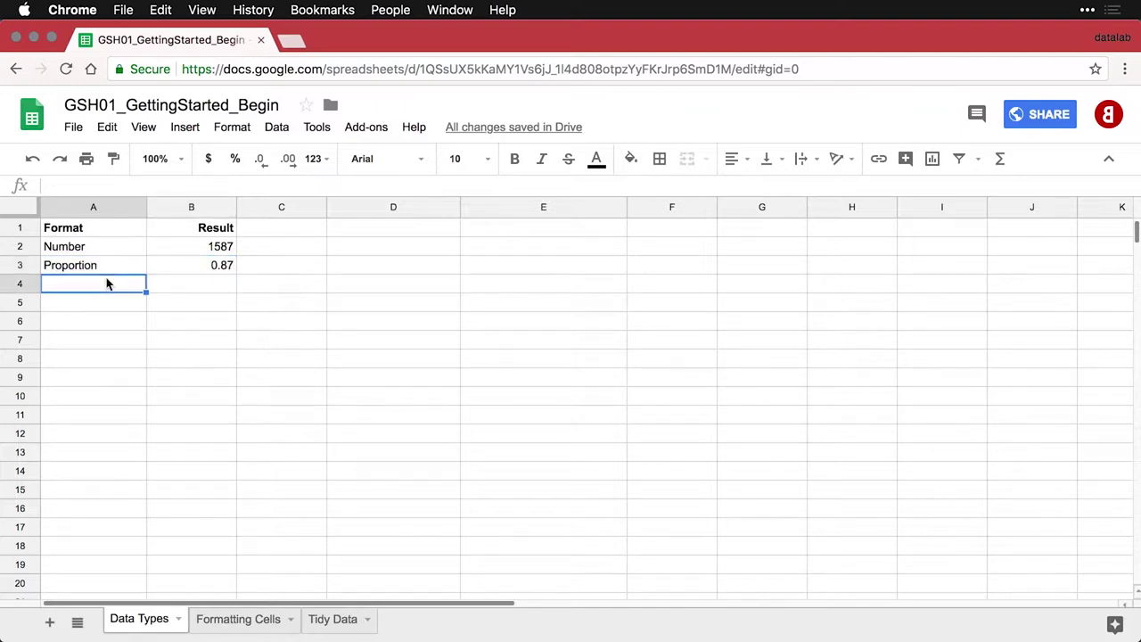
{"action": "type", "text": "Percentage\t0.87"}
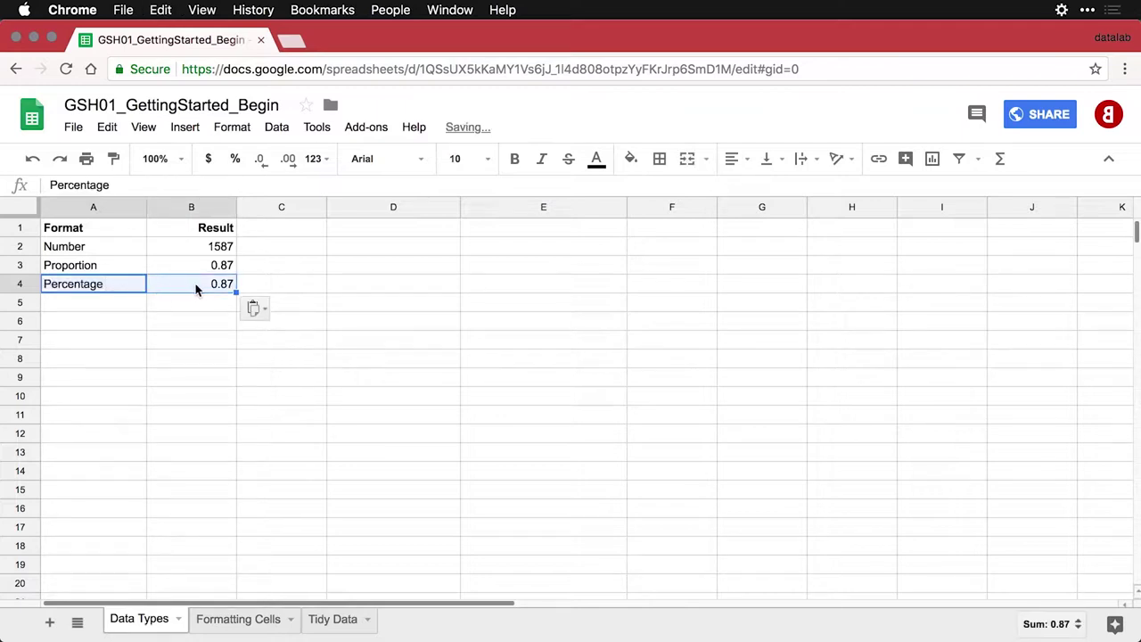
{"action": "left_click", "coordinate": [212, 287]}
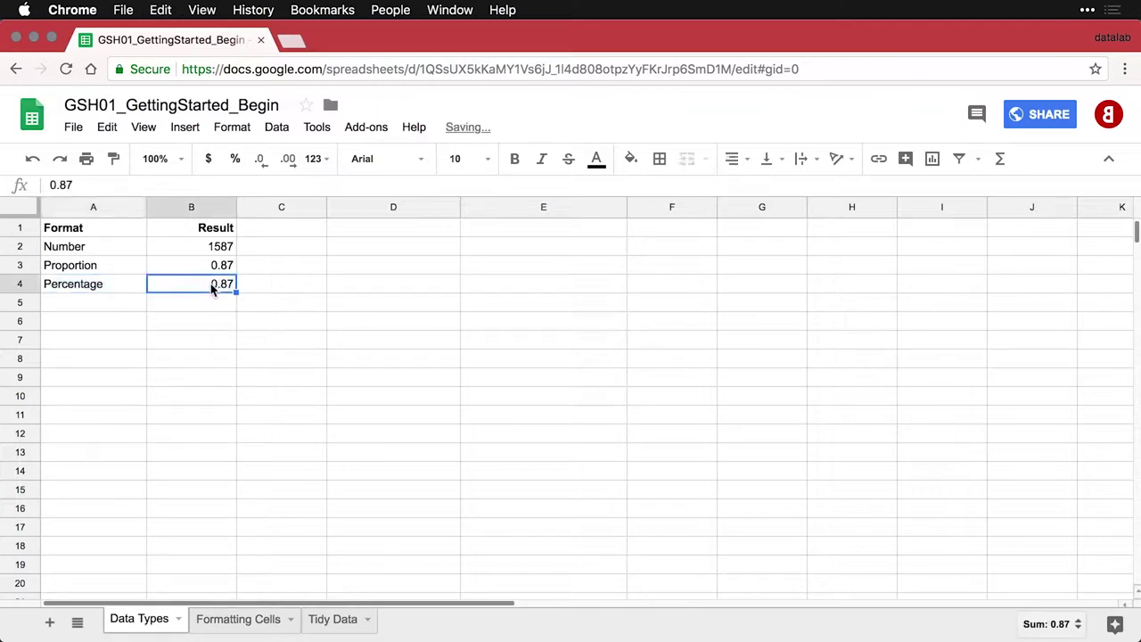
{"action": "left_click", "coordinate": [237, 169]}
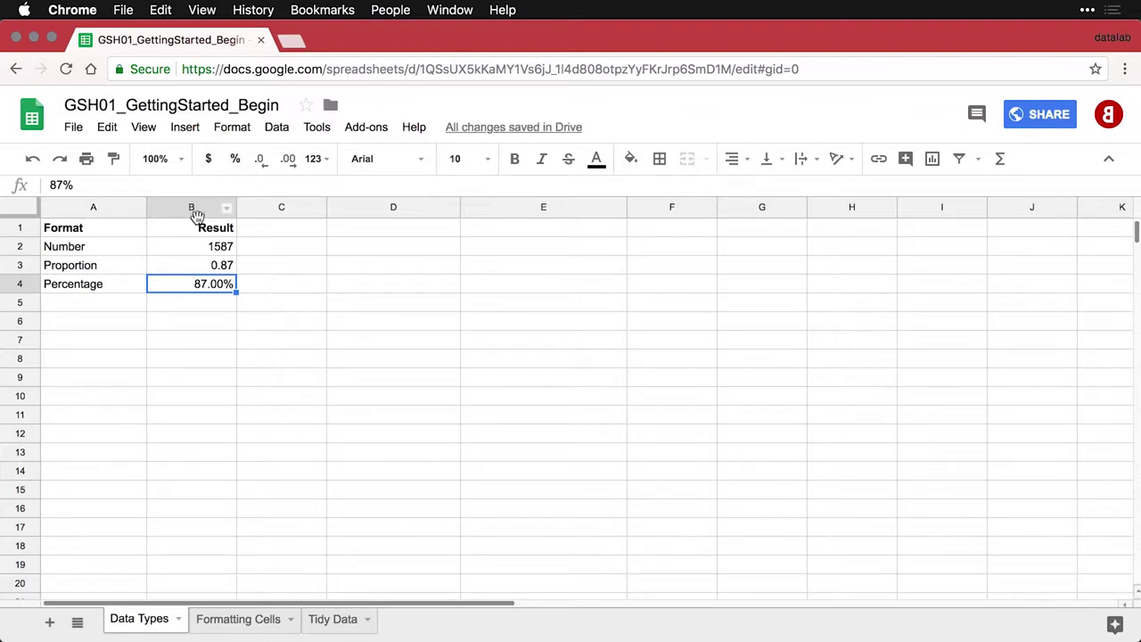
Step: Fill row 5 with "Type %" and the result 87%, and apply the percent format to B5
{"action": "left_click", "coordinate": [110, 307]}
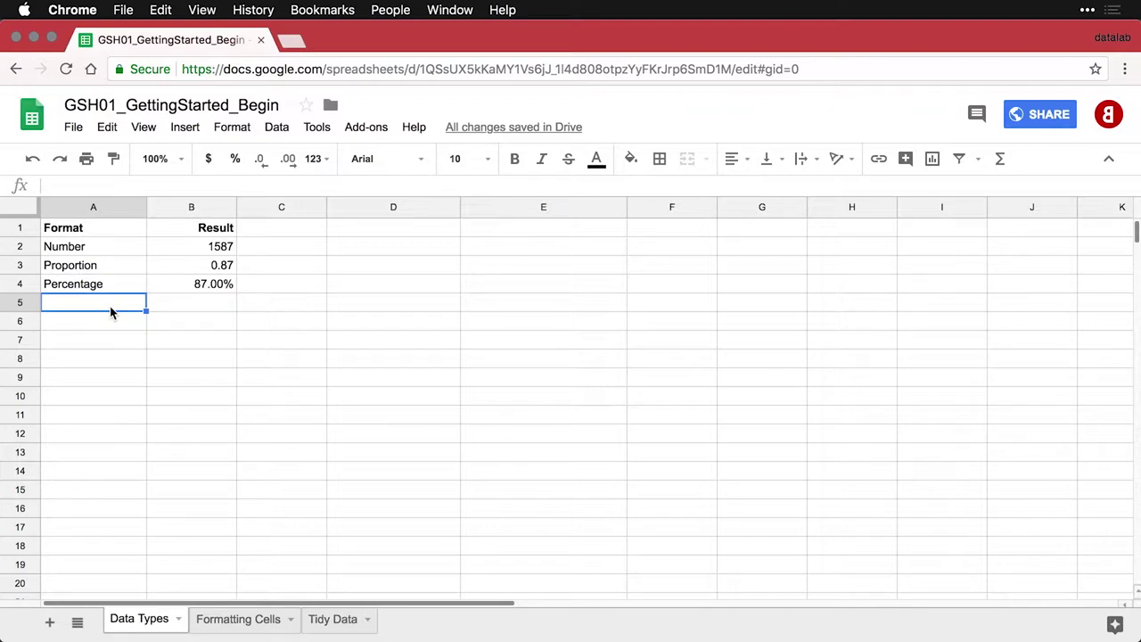
{"action": "type", "text": "Type %\t0.87"}
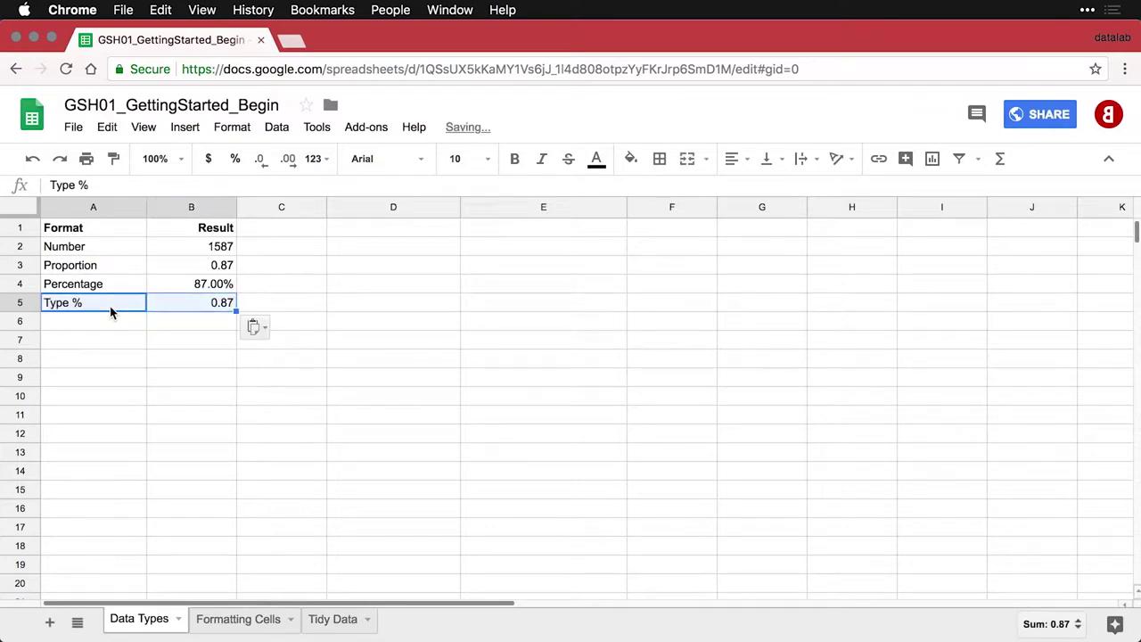
{"action": "left_click", "coordinate": [191, 310]}
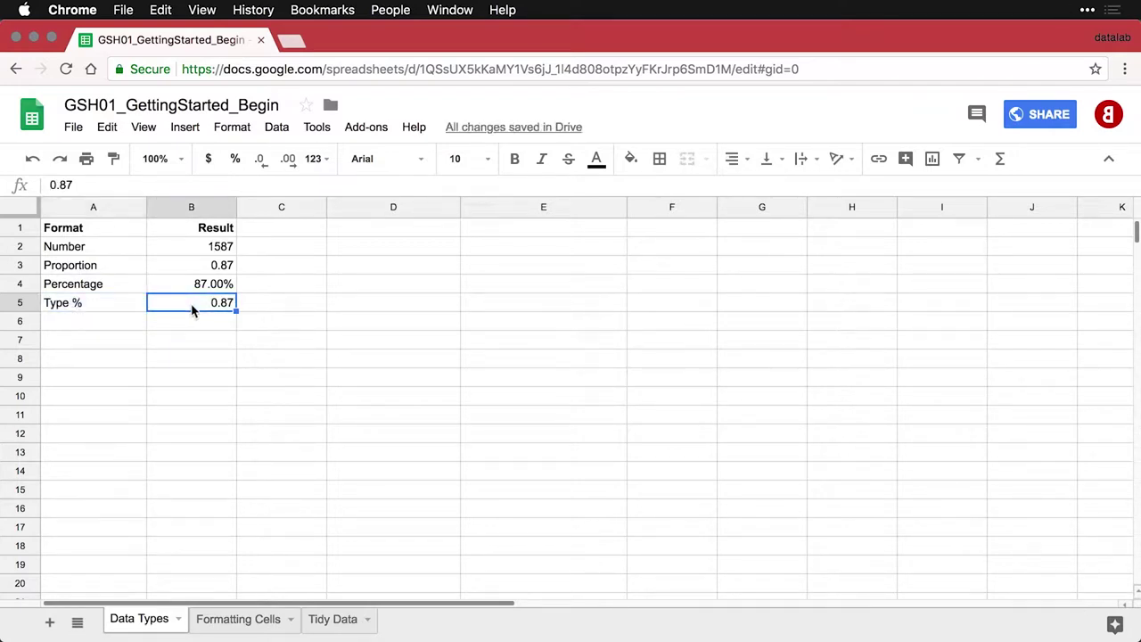
{"action": "type", "text": "87/"}
{"action": "key", "text": "BackSpace"}
{"action": "type", "text": "%"}
{"action": "key", "text": "Return"}
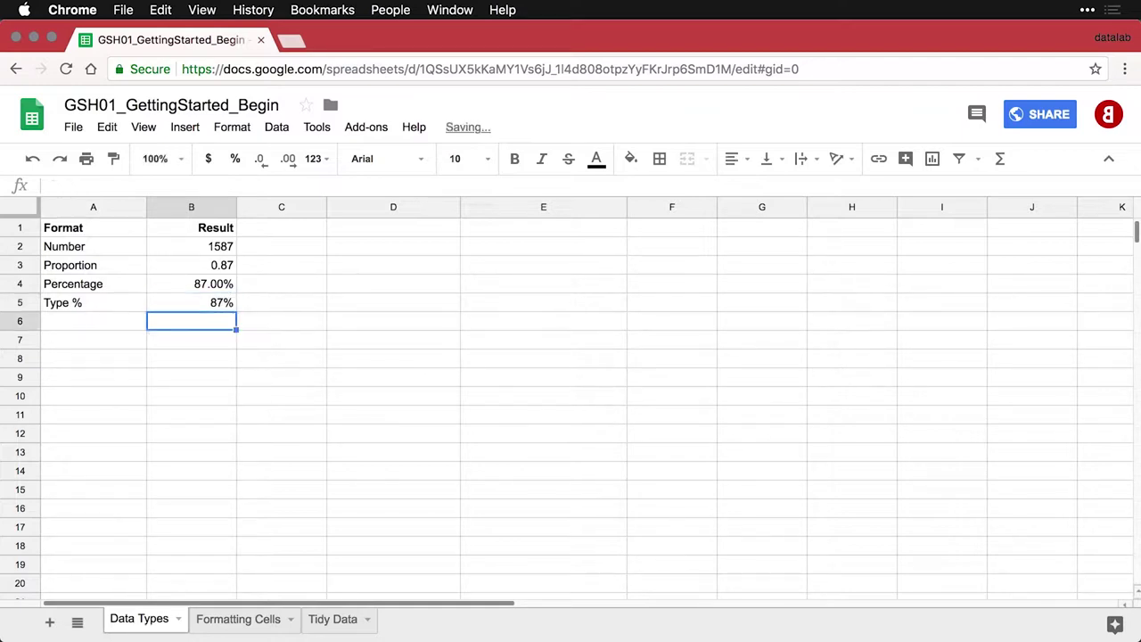
{"action": "left_click", "coordinate": [191, 303]}
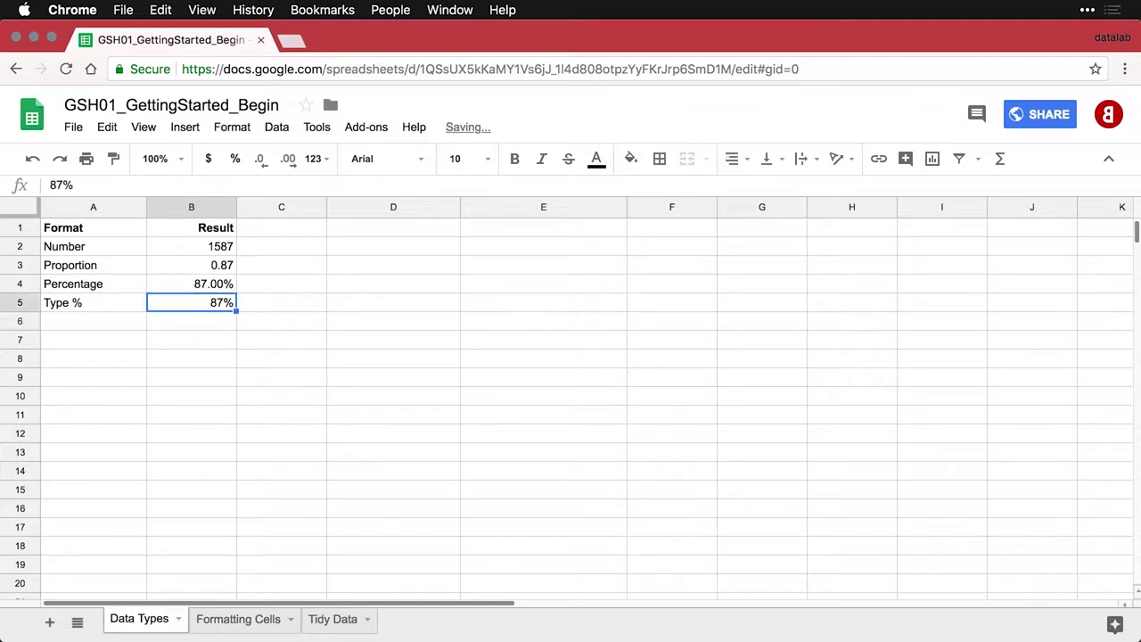
{"action": "left_click", "coordinate": [236, 158]}
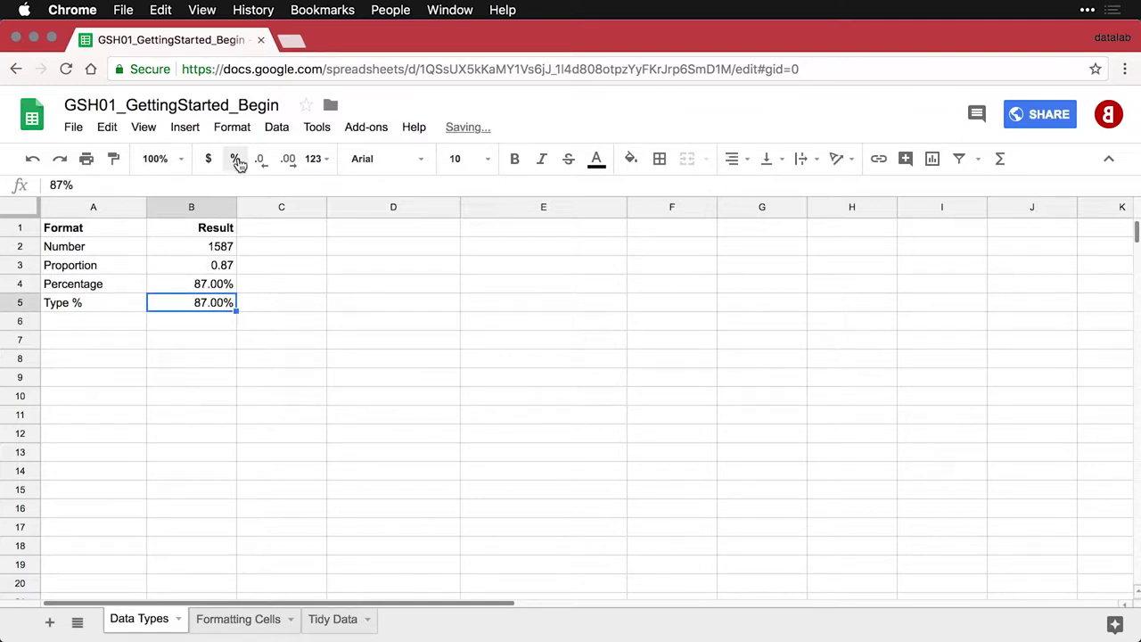
Step: Enter "(Don't do this)" with 87 in row 6 and format B6 as percent
{"action": "left_click", "coordinate": [100, 332]}
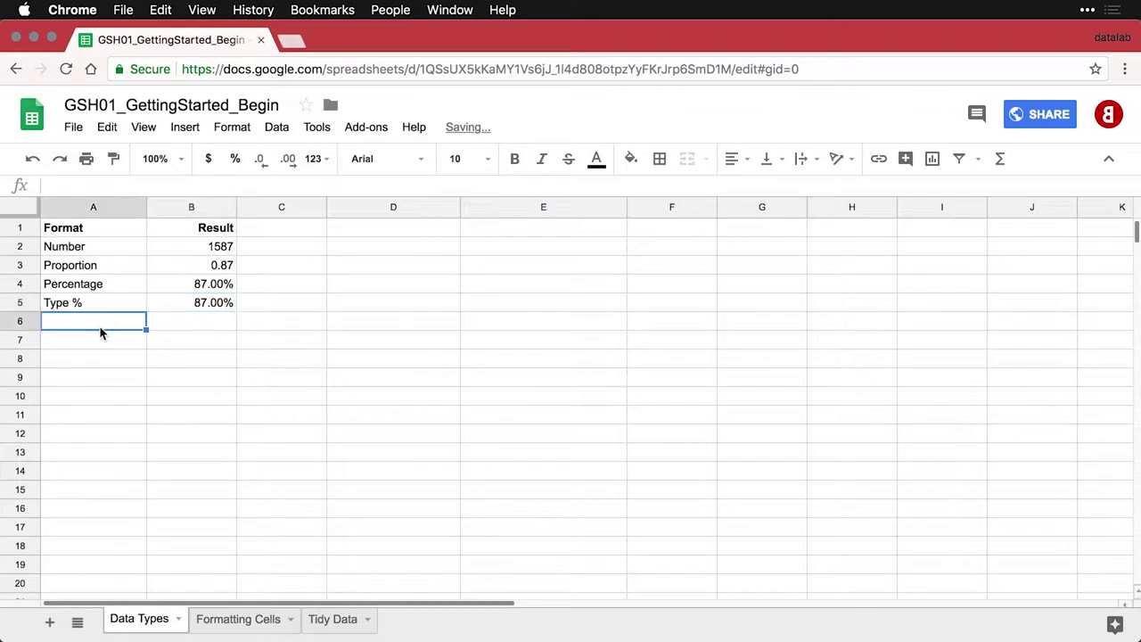
{"action": "type", "text": "(Don't do this)\t87"}
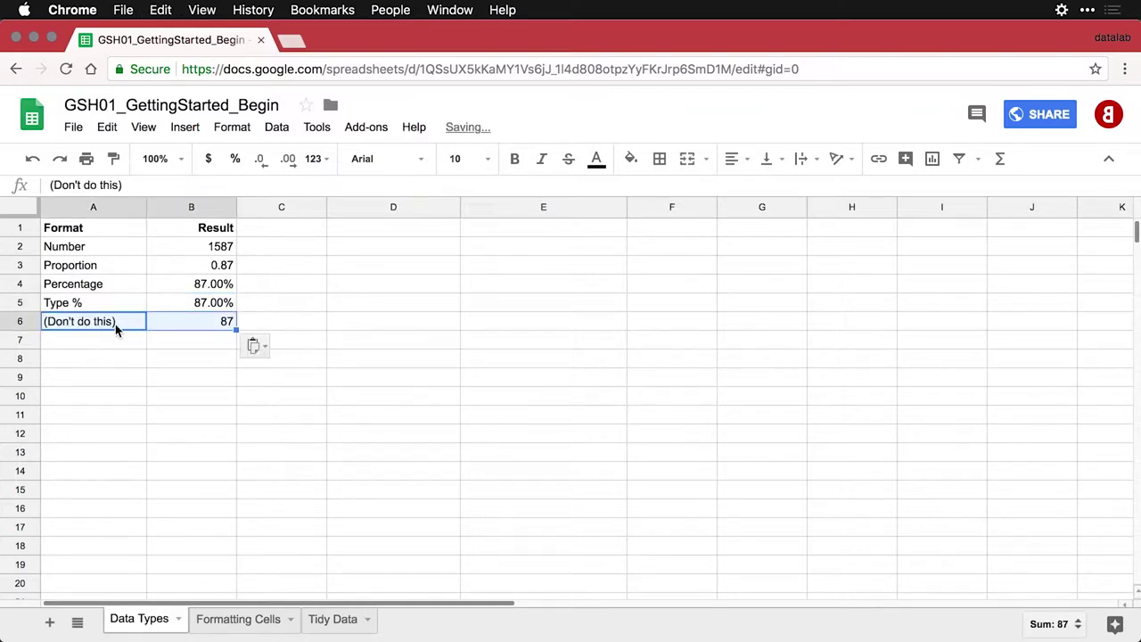
{"action": "left_click", "coordinate": [207, 323]}
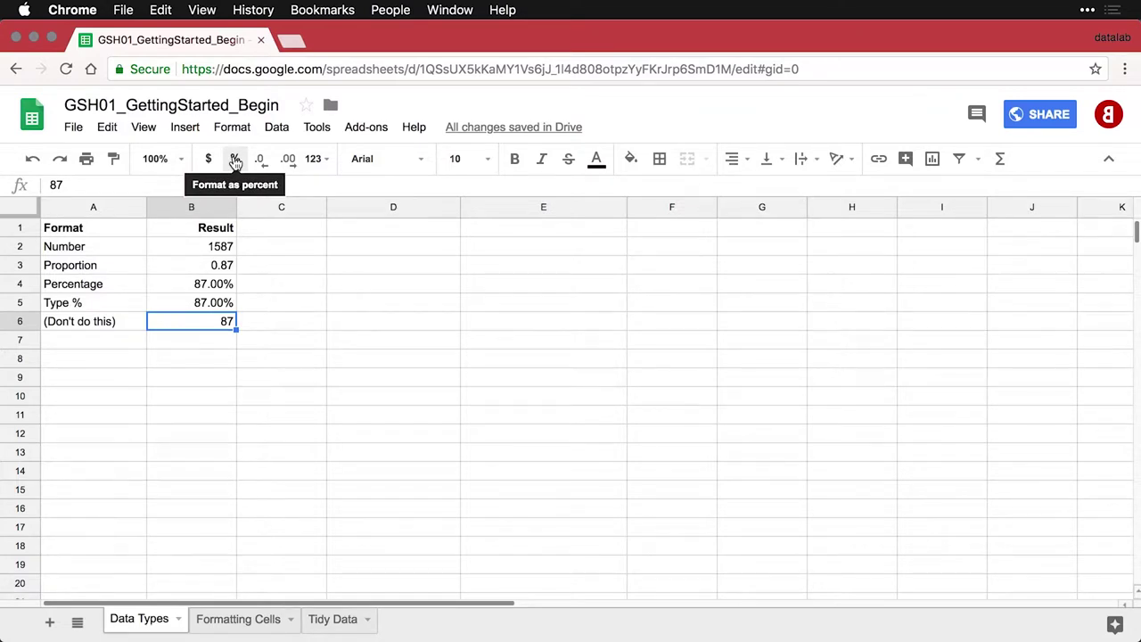
{"action": "left_click", "coordinate": [235, 162]}
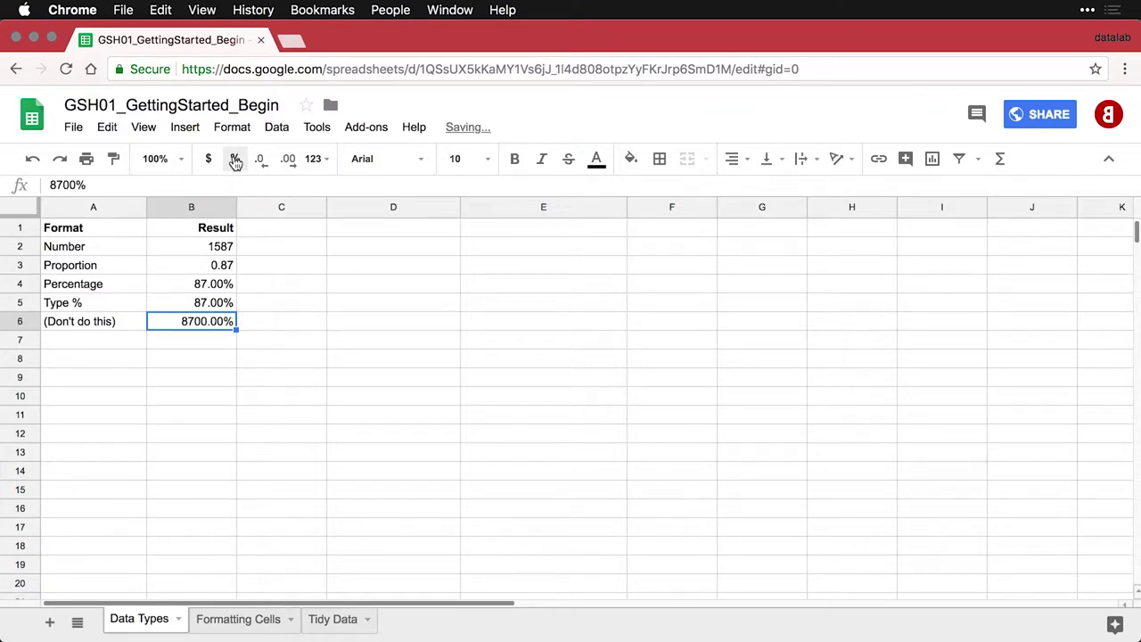
Step: Enter "Decrease decimals" with =PI() in row 7 and reduce B7 to two decimal places
{"action": "left_click", "coordinate": [128, 341]}
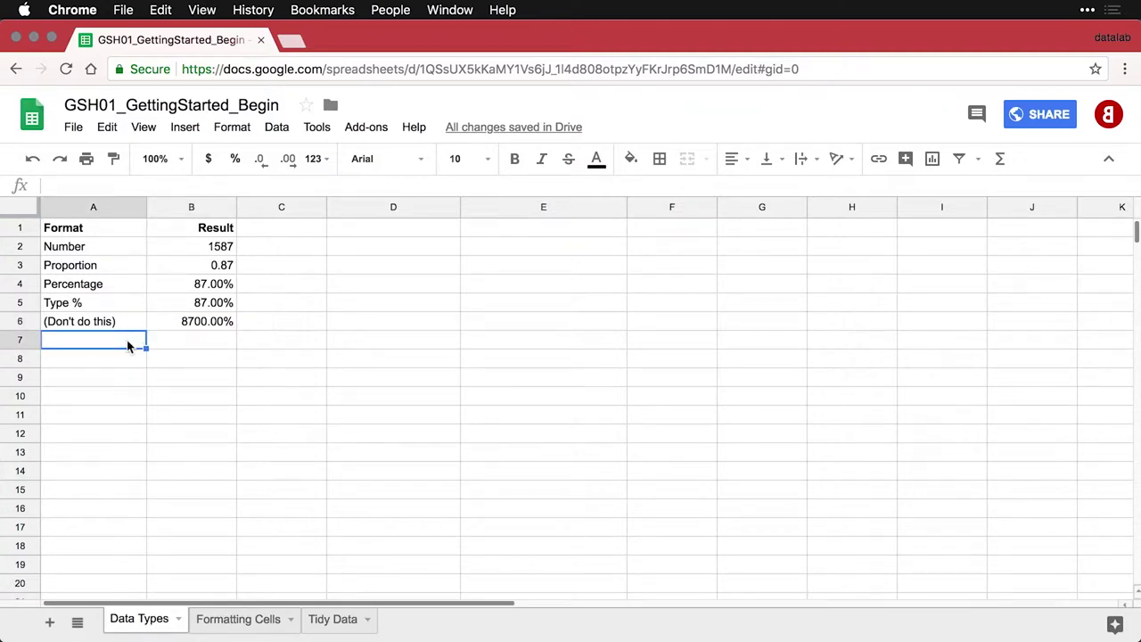
{"action": "type", "text": "Decrease decimals\t3.14159"}
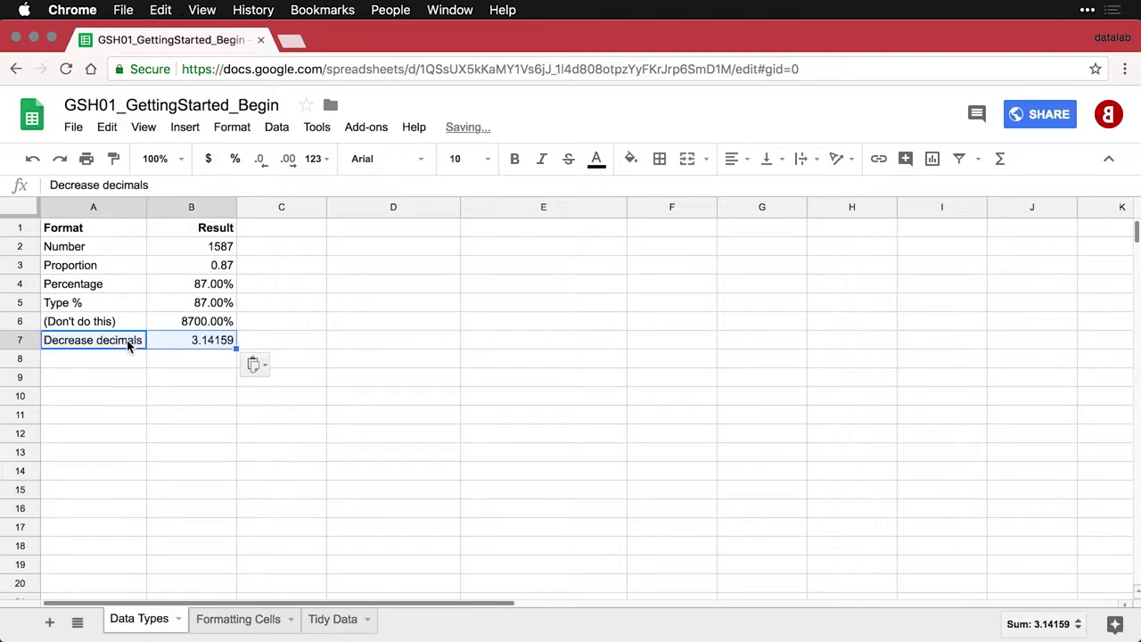
{"action": "left_click", "coordinate": [206, 342]}
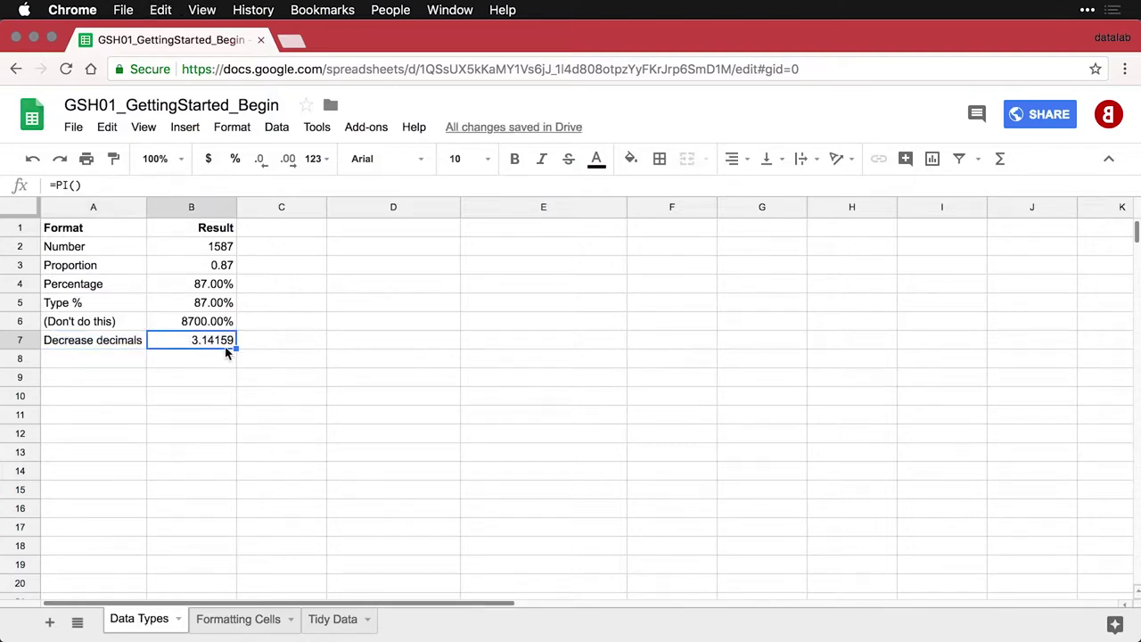
{"action": "left_click", "coordinate": [262, 160]}
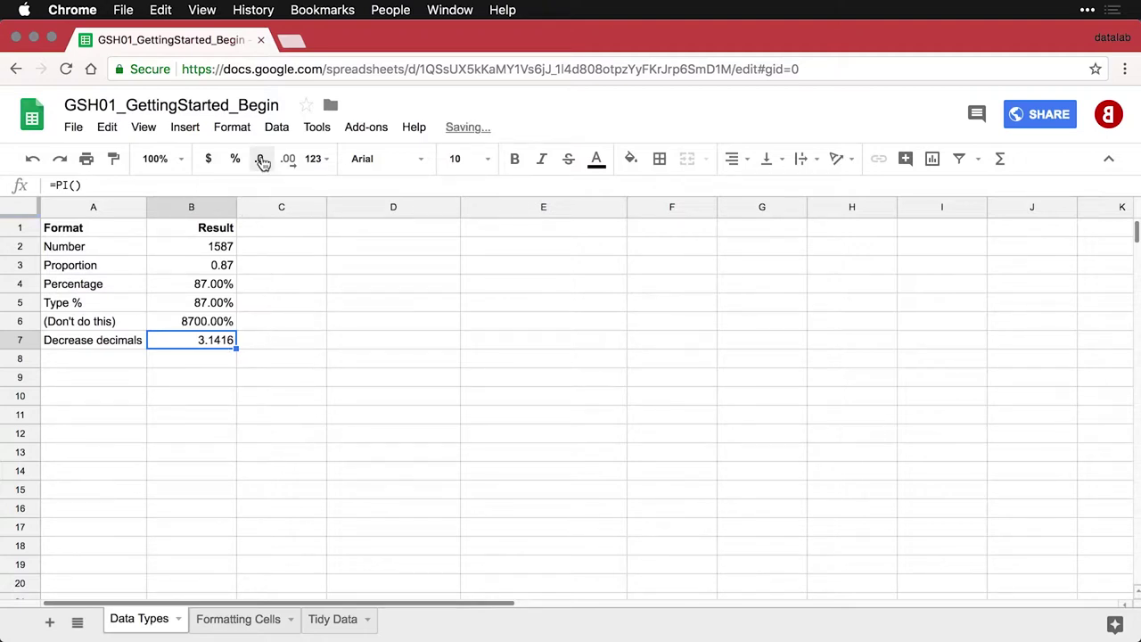
{"action": "left_click", "coordinate": [261, 160]}
{"action": "left_click", "coordinate": [261, 160]}
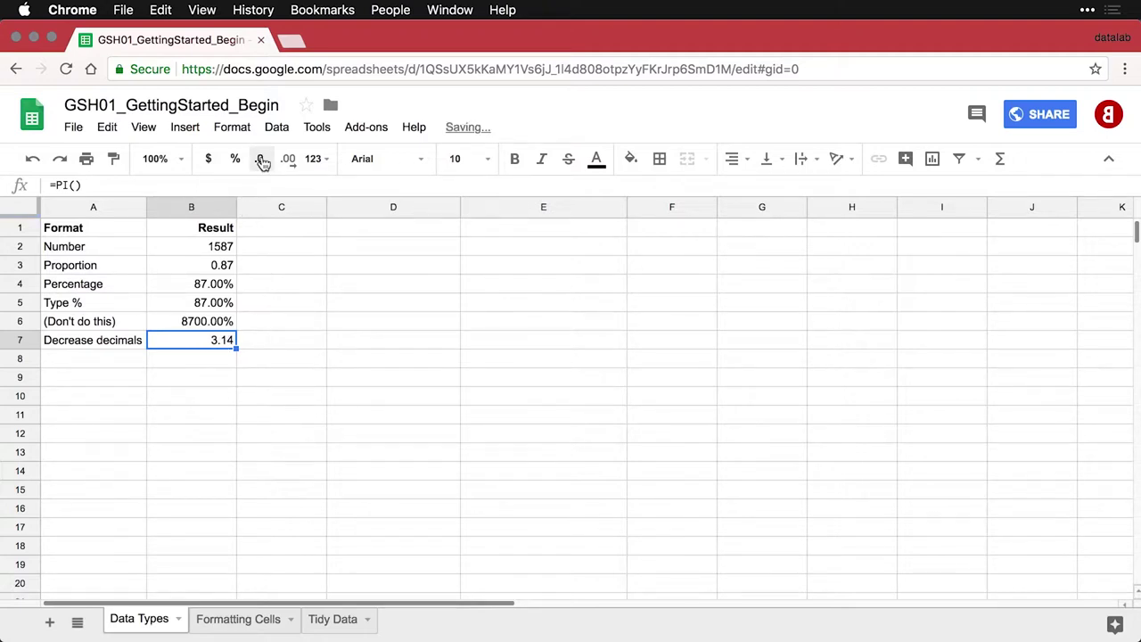
Step: Enter "Increase decimals" with =PI() in row 8 and extend B8 to nine decimal places
{"action": "left_click", "coordinate": [131, 364]}
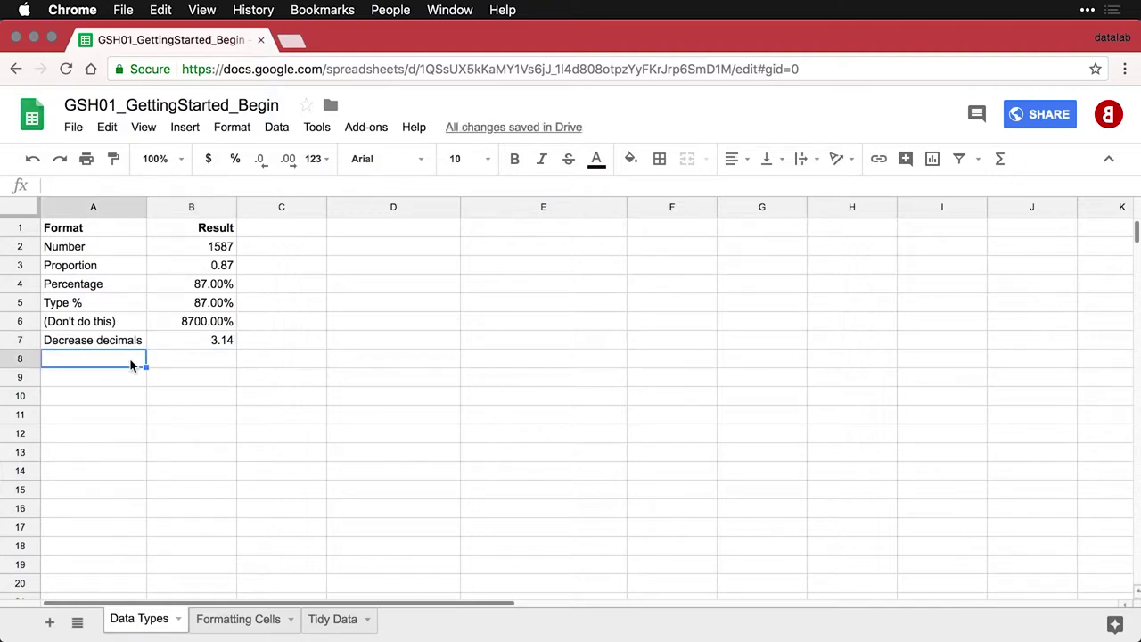
{"action": "type", "text": "Increase decimals\t3.141593"}
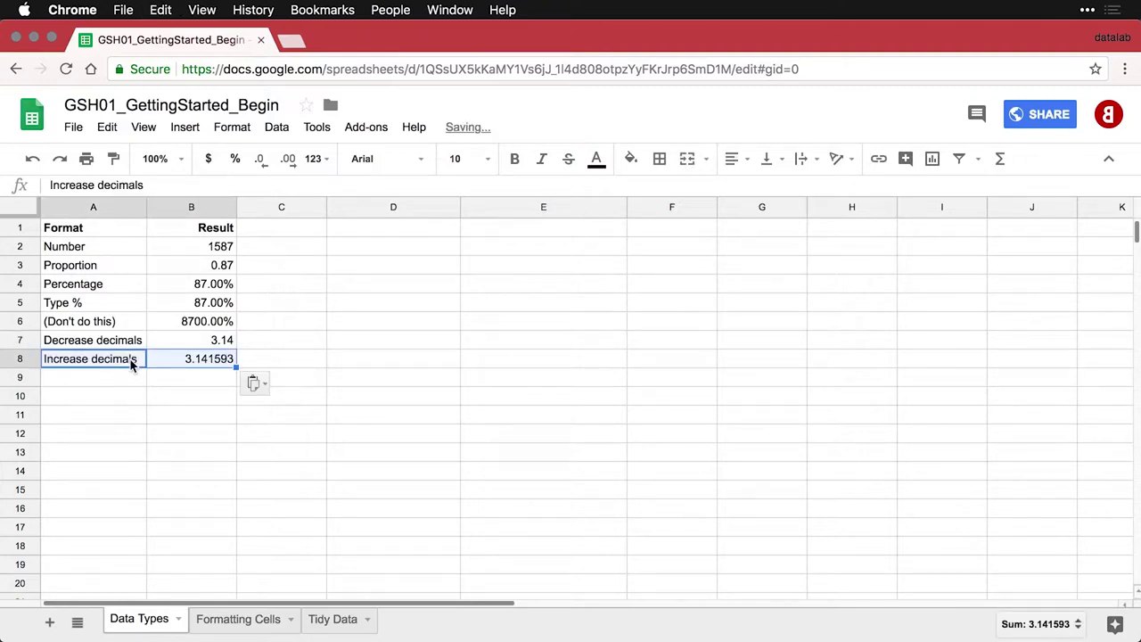
{"action": "left_click", "coordinate": [198, 361]}
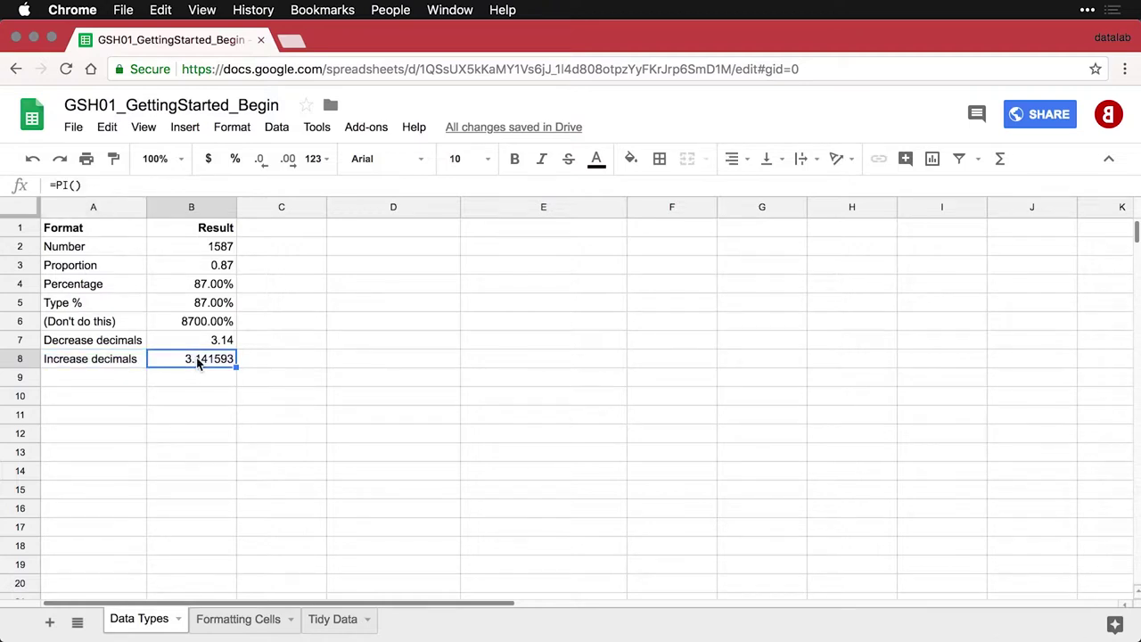
{"action": "left_click", "coordinate": [290, 161]}
{"action": "left_click", "coordinate": [290, 161]}
{"action": "left_click", "coordinate": [290, 161]}
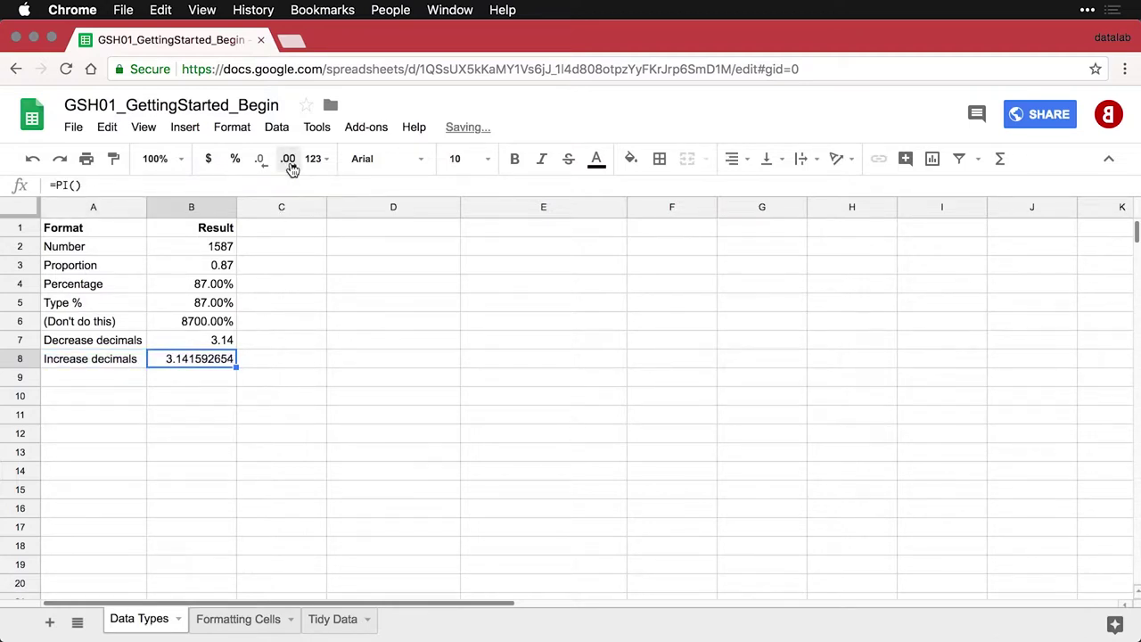
Step: Enter "Accounting" with 1901.59 in row 9 and apply the Accounting number format to B9
{"action": "left_click", "coordinate": [138, 382]}
{"action": "type", "text": "Accounting\t1901.59"}
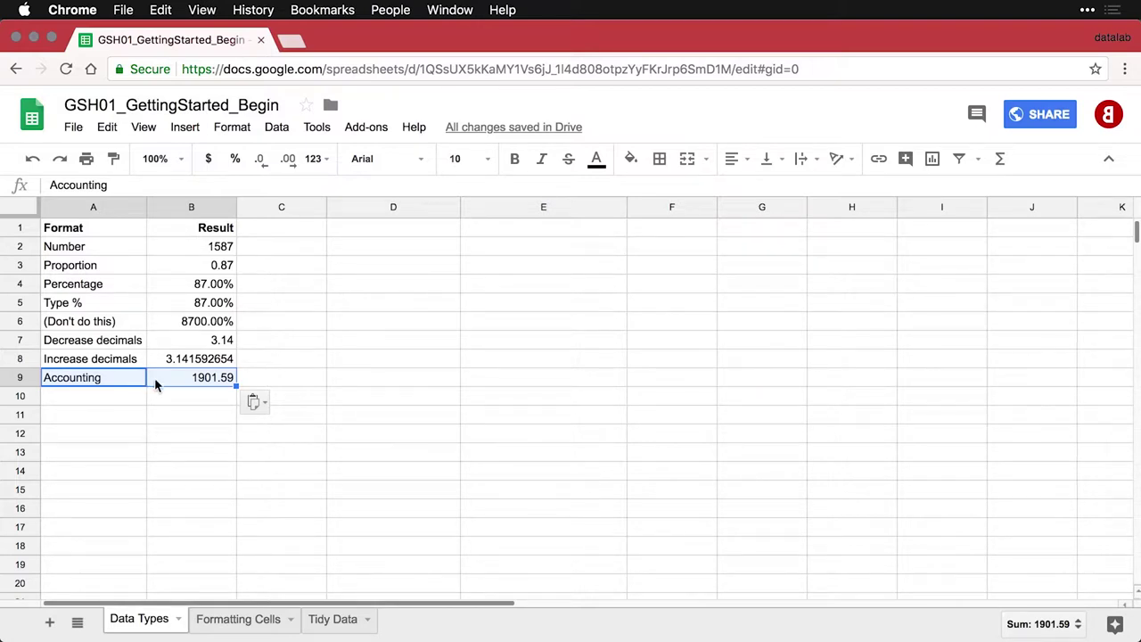
{"action": "left_click", "coordinate": [198, 378]}
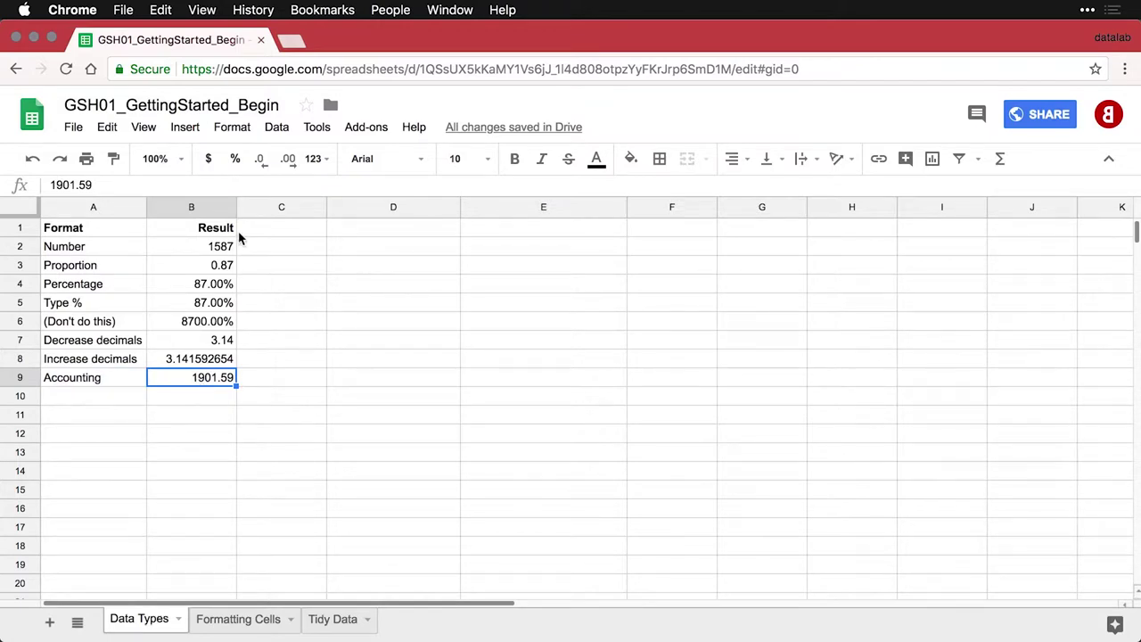
{"action": "left_click", "coordinate": [234, 127]}
{"action": "mouse_move", "coordinate": [244, 156]}
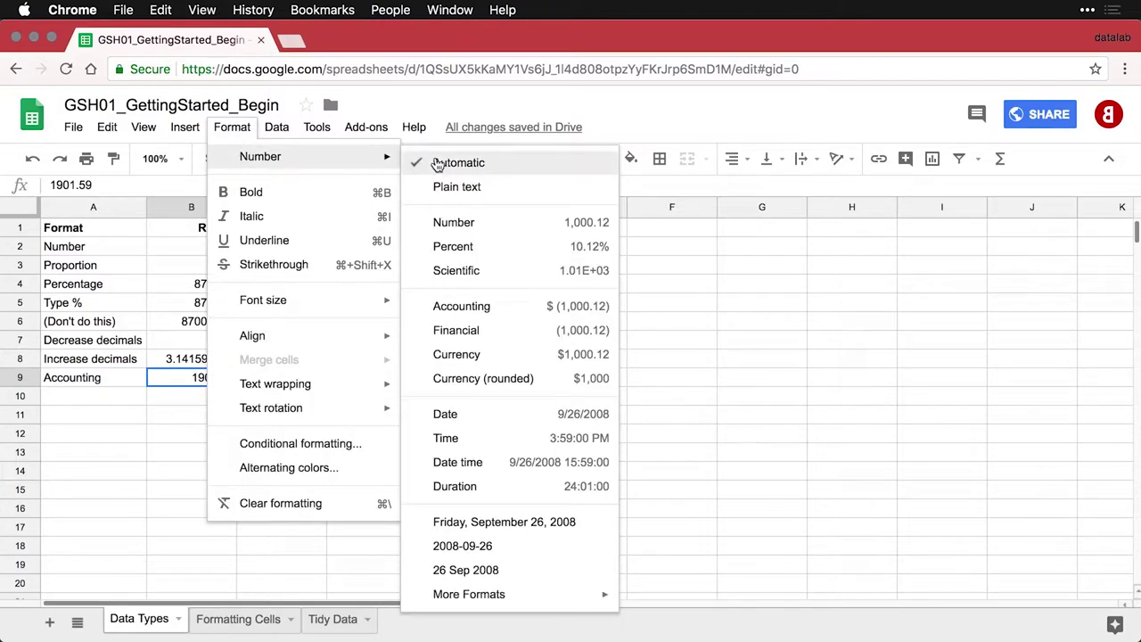
{"action": "left_click", "coordinate": [487, 308]}
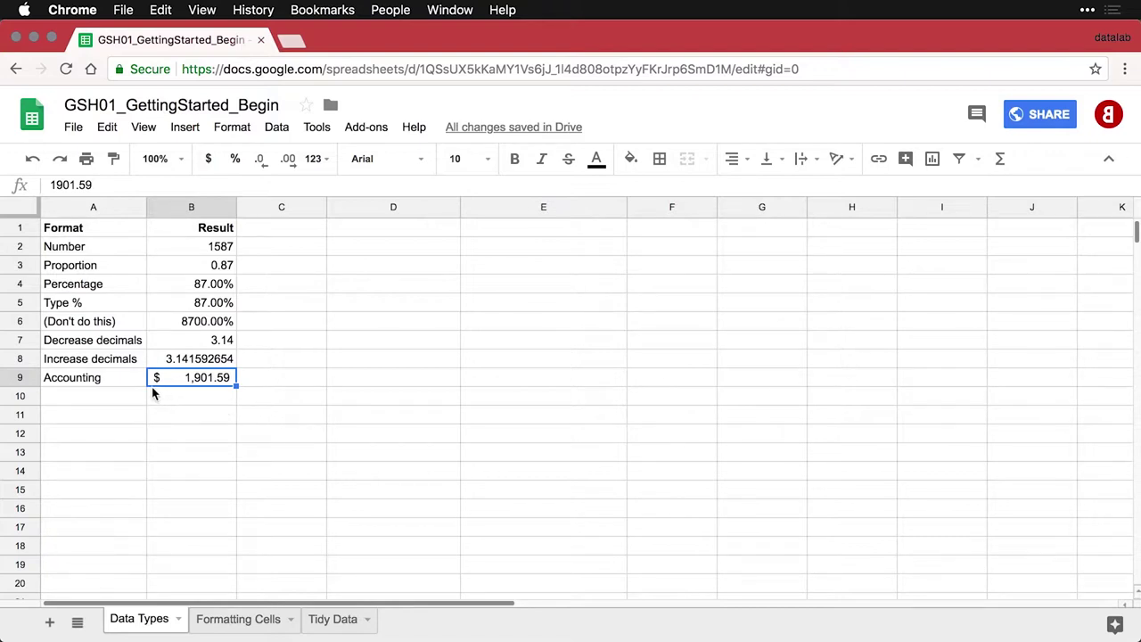
Step: Enter "Financial" with 1901.59 in row 10 and apply the Financial number format to B10
{"action": "left_click", "coordinate": [123, 398]}
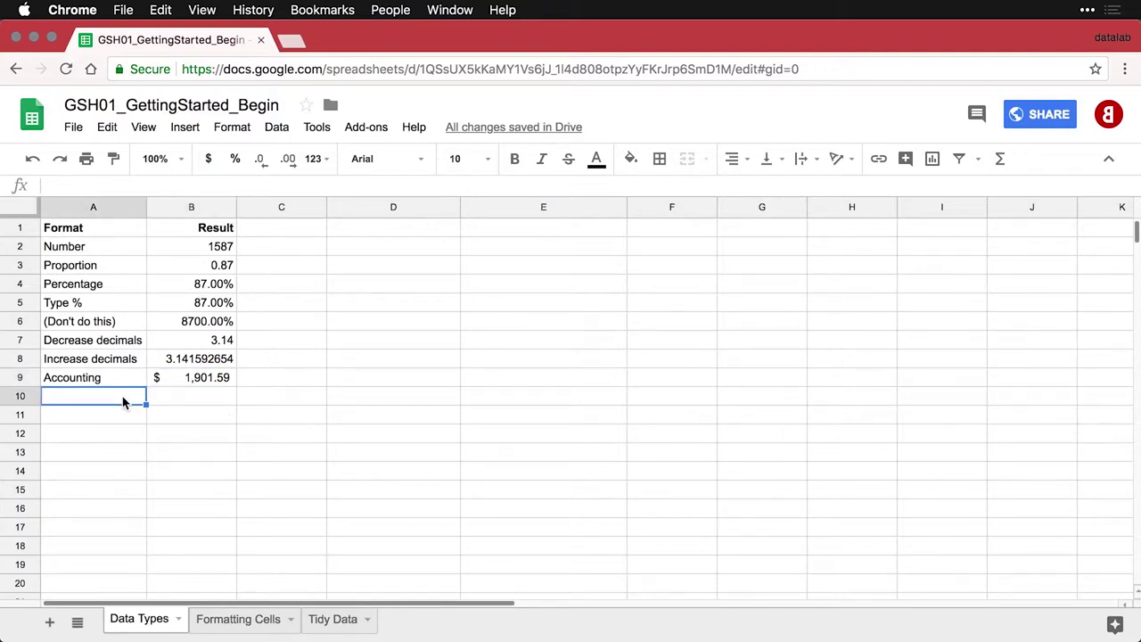
{"action": "type", "text": "Financial\t1901.59"}
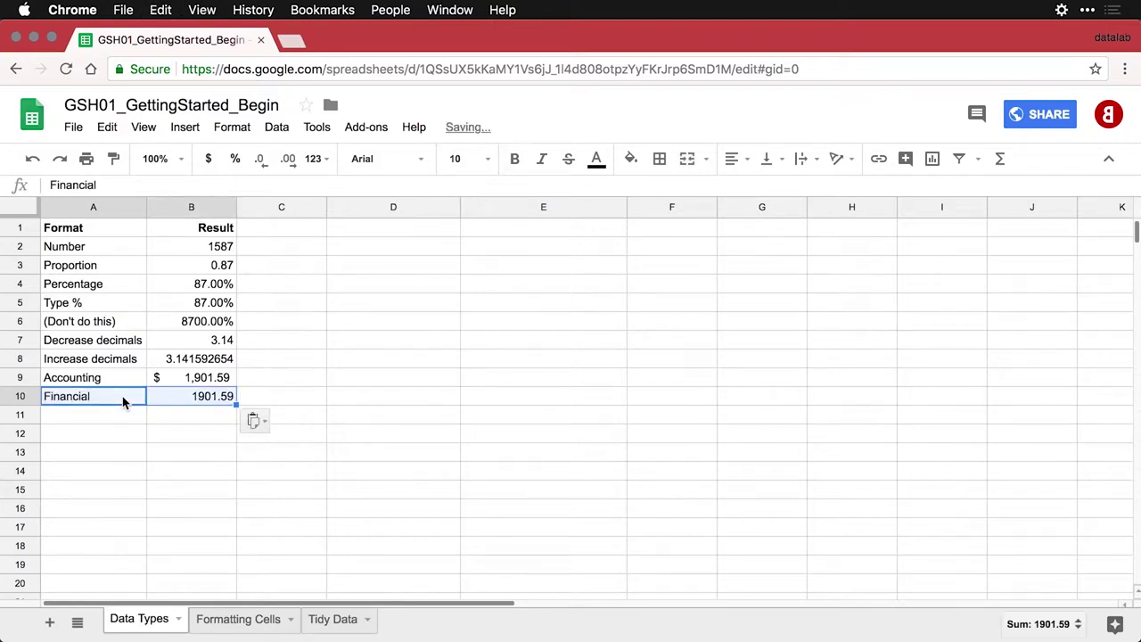
{"action": "left_click", "coordinate": [215, 394]}
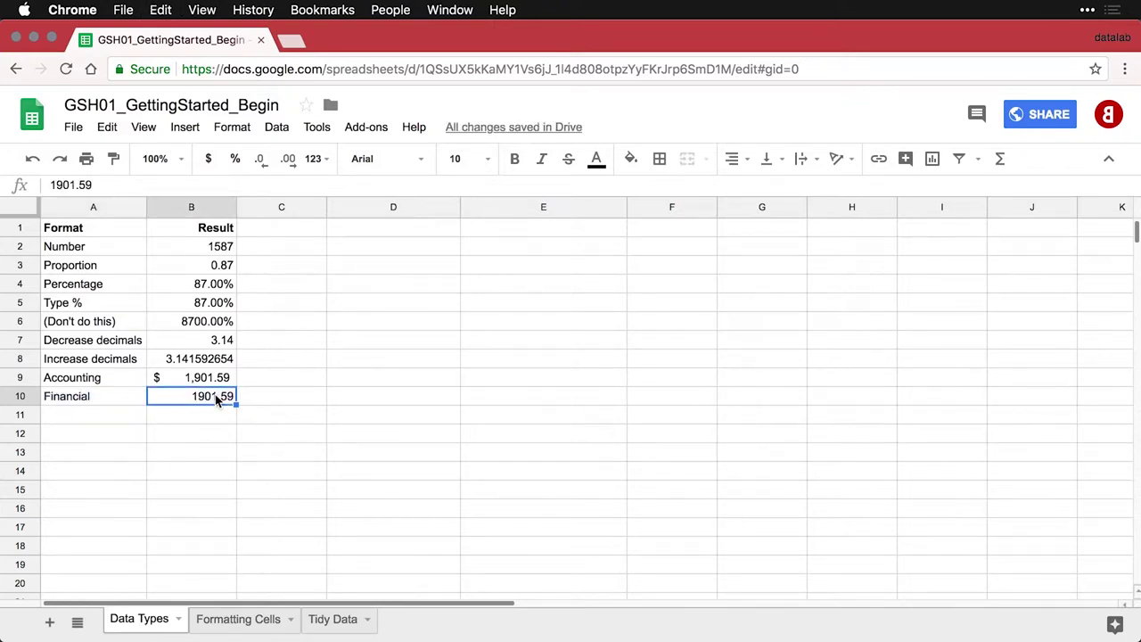
{"action": "left_click", "coordinate": [237, 132]}
{"action": "mouse_move", "coordinate": [243, 157]}
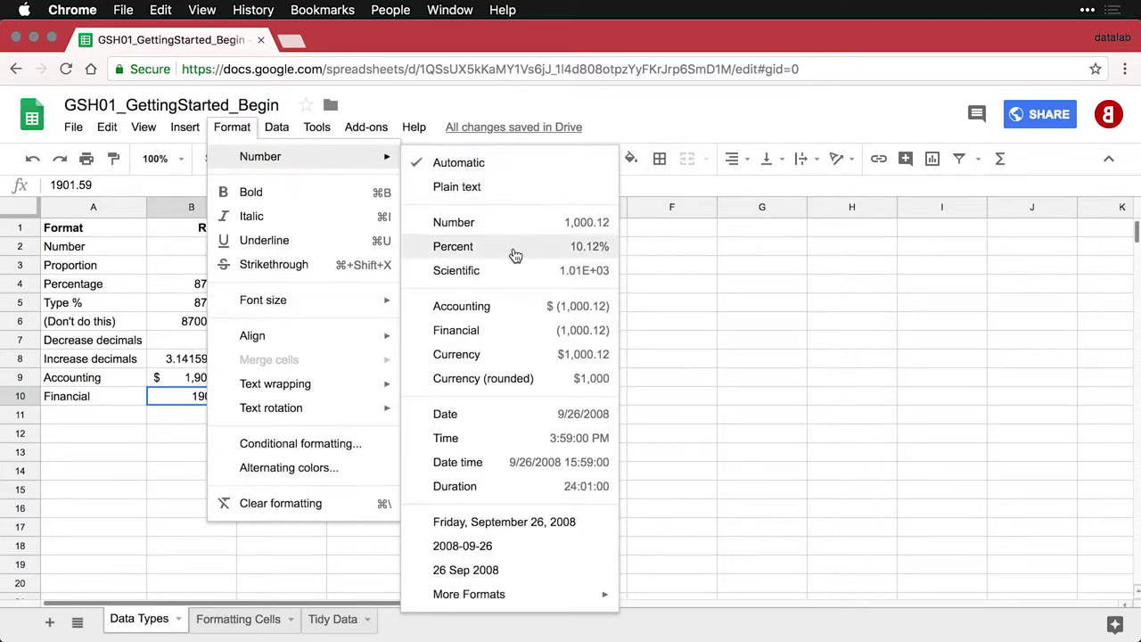
{"action": "left_click", "coordinate": [513, 338]}
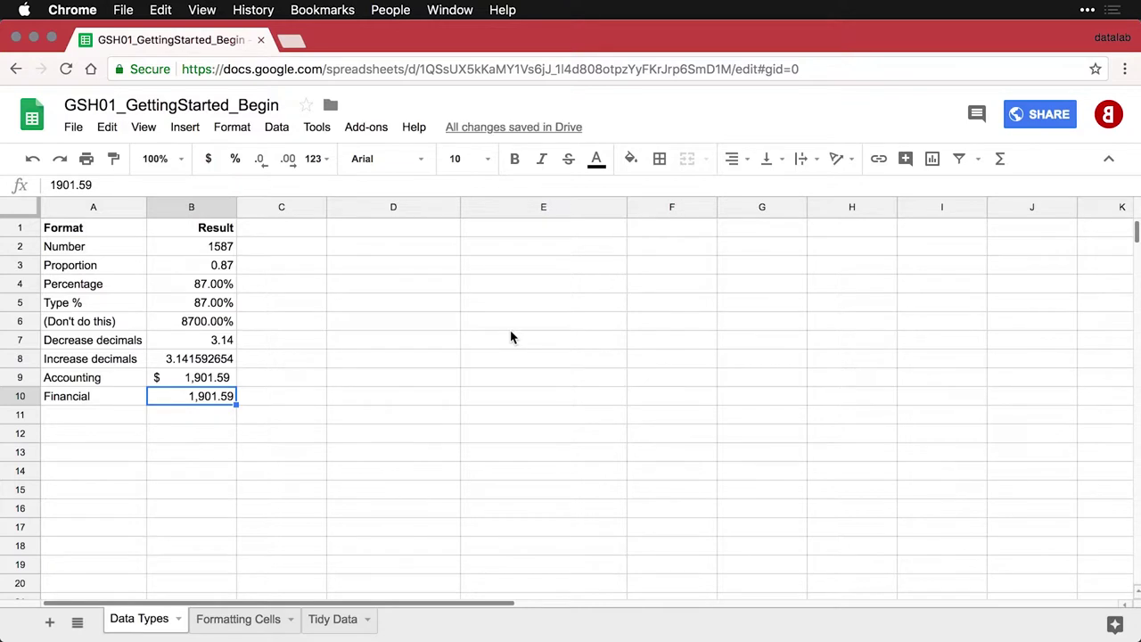
Step: Enter "Currency" with 1901.59 in row 11 and apply the Currency number format to B11
{"action": "left_click", "coordinate": [123, 419]}
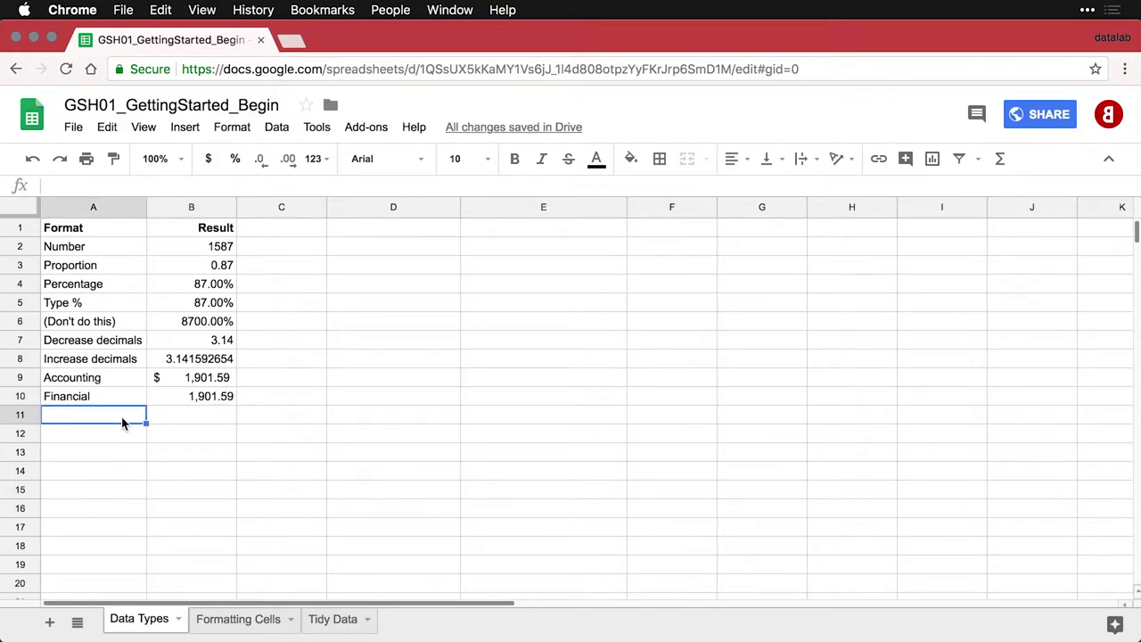
{"action": "type", "text": "Currency\t1901.59"}
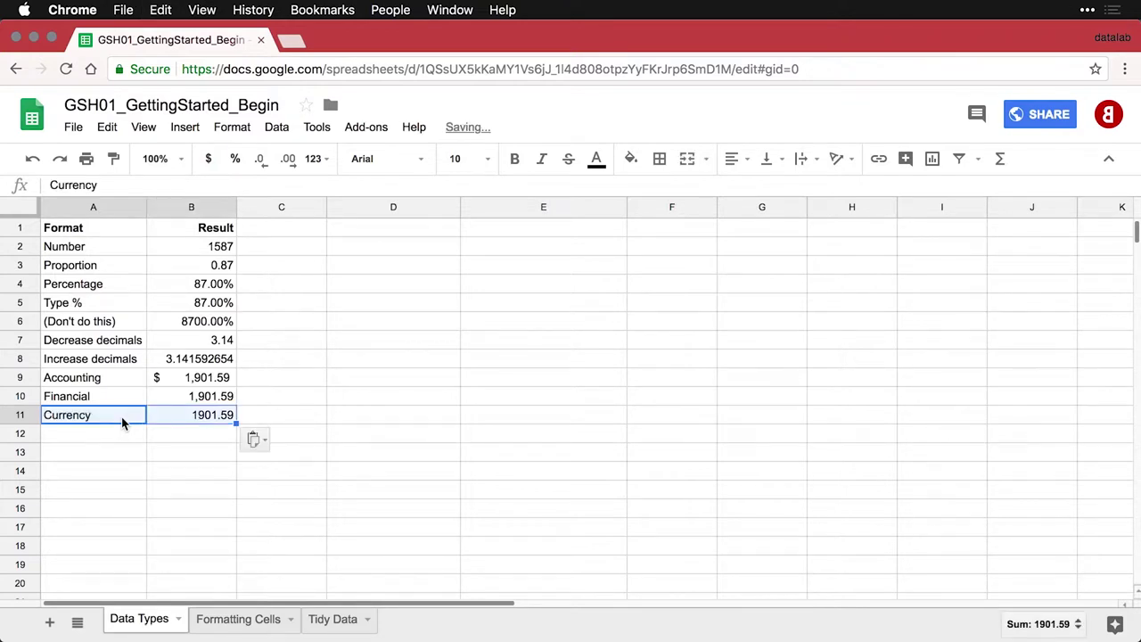
{"action": "left_click", "coordinate": [189, 425]}
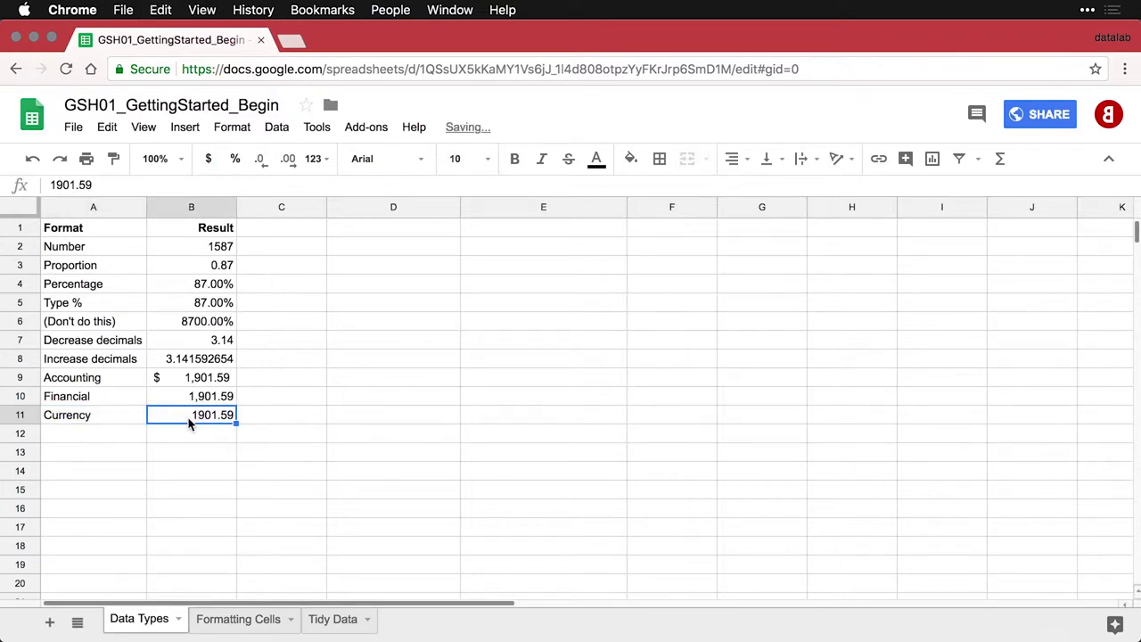
{"action": "left_click", "coordinate": [233, 127]}
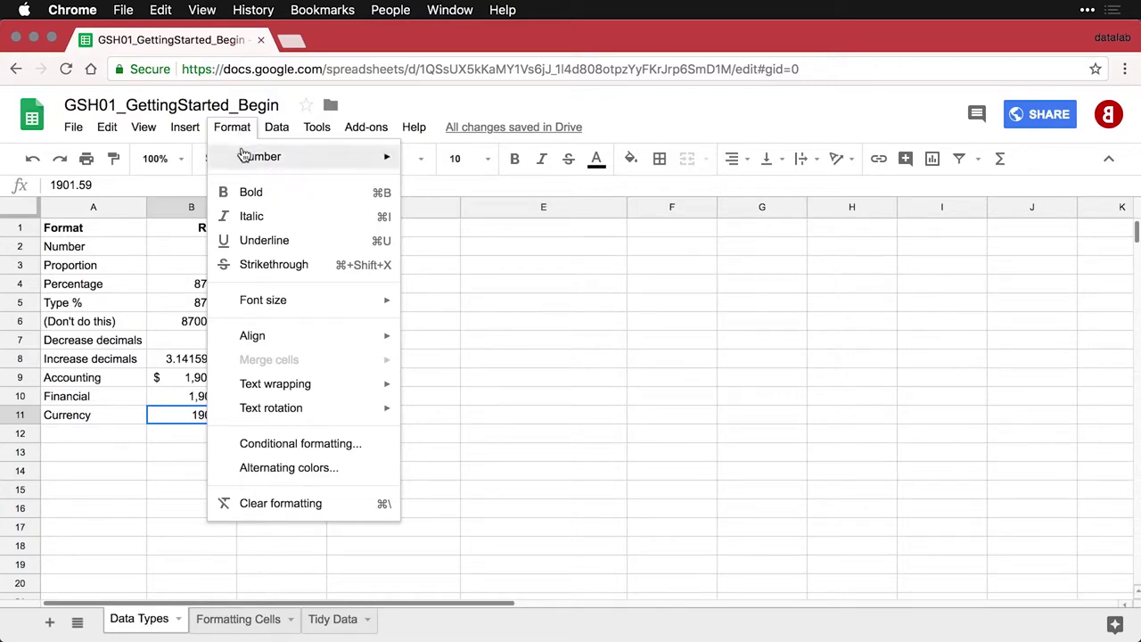
{"action": "mouse_move", "coordinate": [223, 158]}
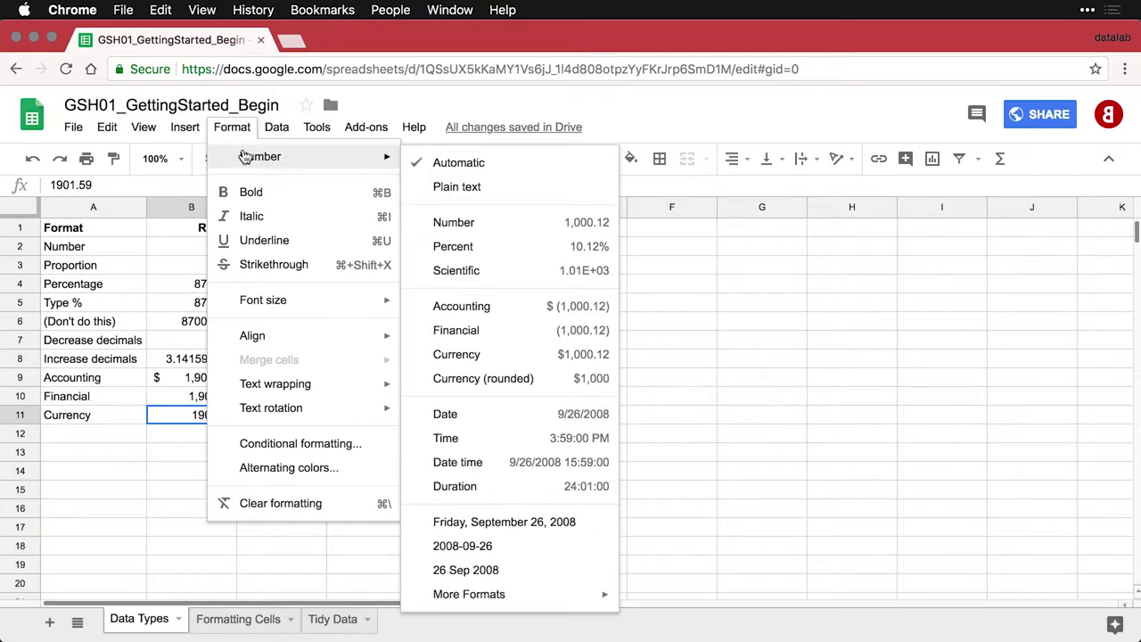
{"action": "left_click", "coordinate": [523, 358]}
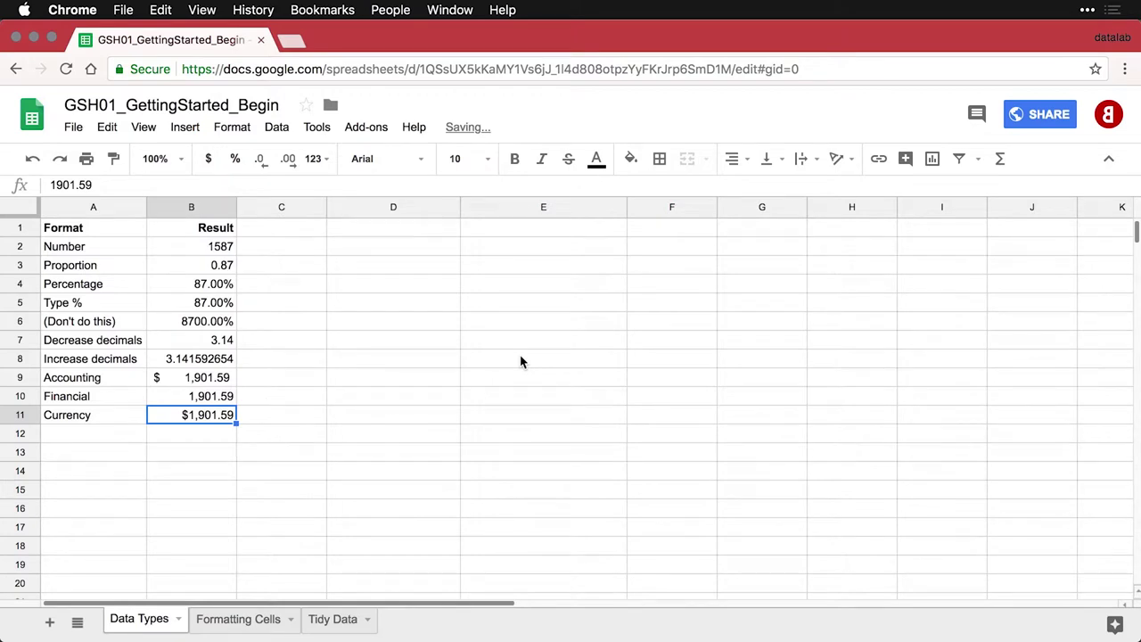
{"action": "left_click", "coordinate": [207, 435]}
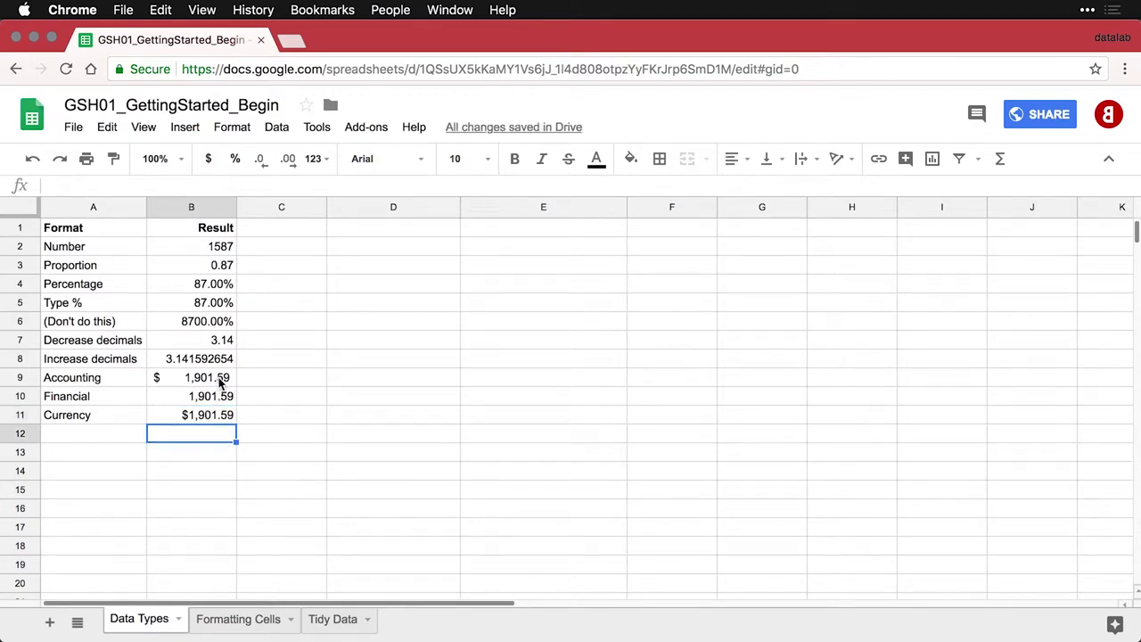
Step: Make the Accounting, Financial and Currency amounts in B9 to B11 negative, each as -1901.59
{"action": "left_click_drag", "start_coordinate": [221, 381], "coordinate": [215, 420]}
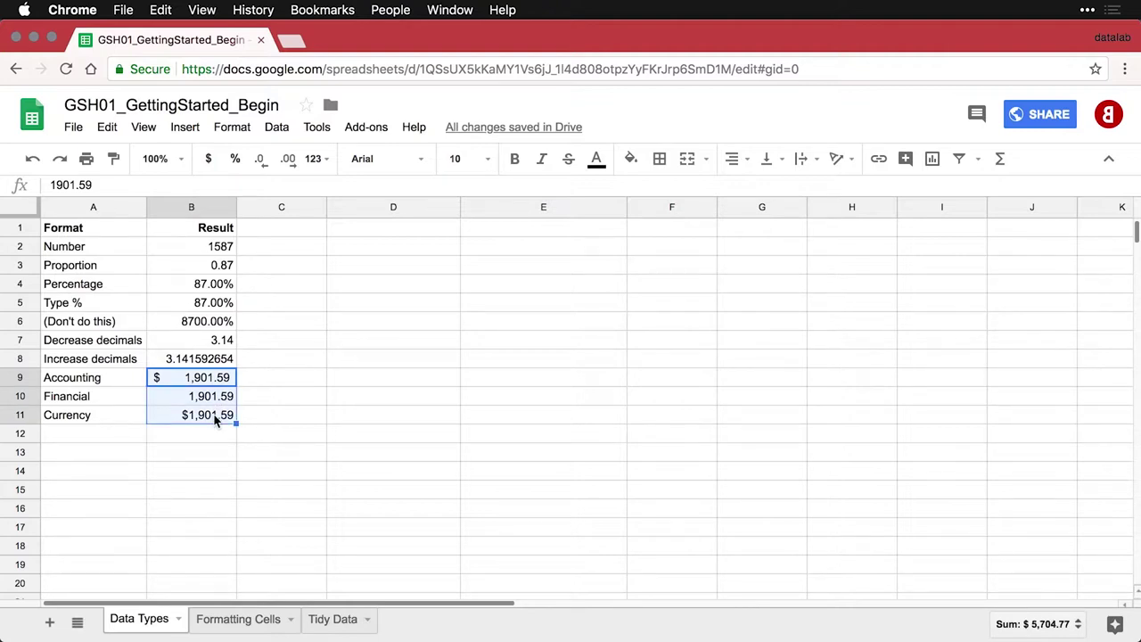
{"action": "left_click", "coordinate": [186, 381]}
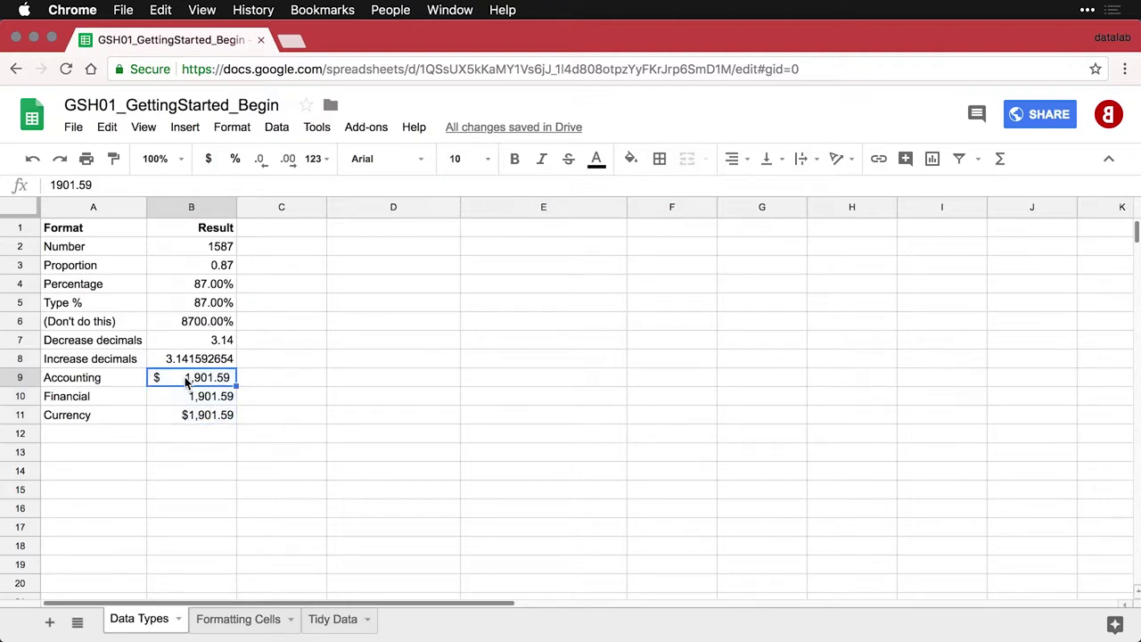
{"action": "double_click", "coordinate": [186, 381]}
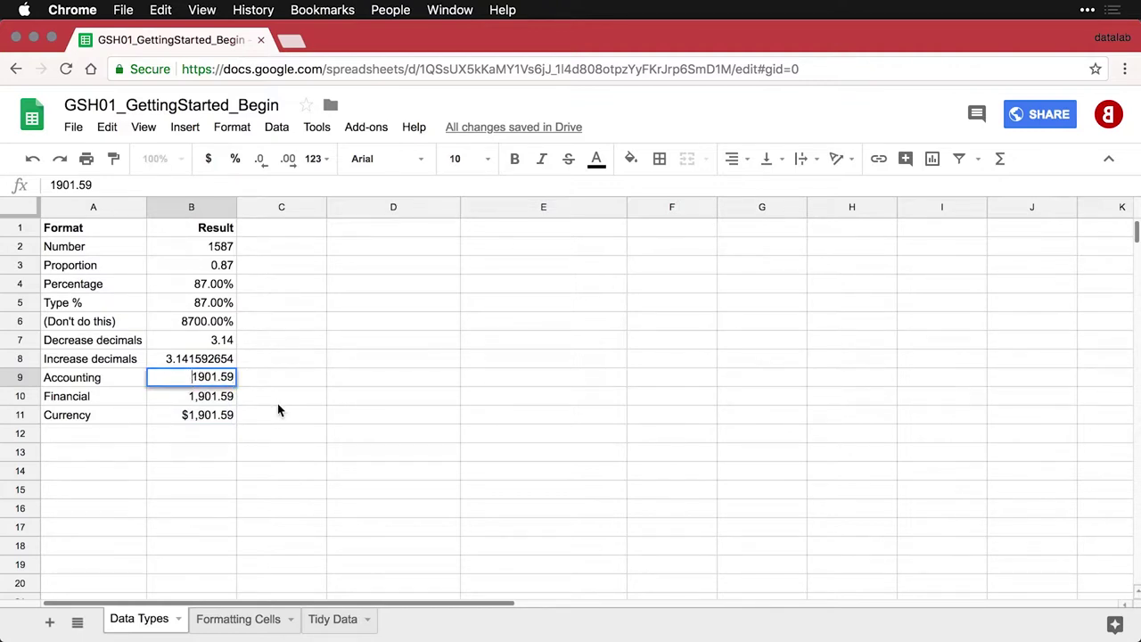
{"action": "type", "text": "-"}
{"action": "key", "text": "Return"}
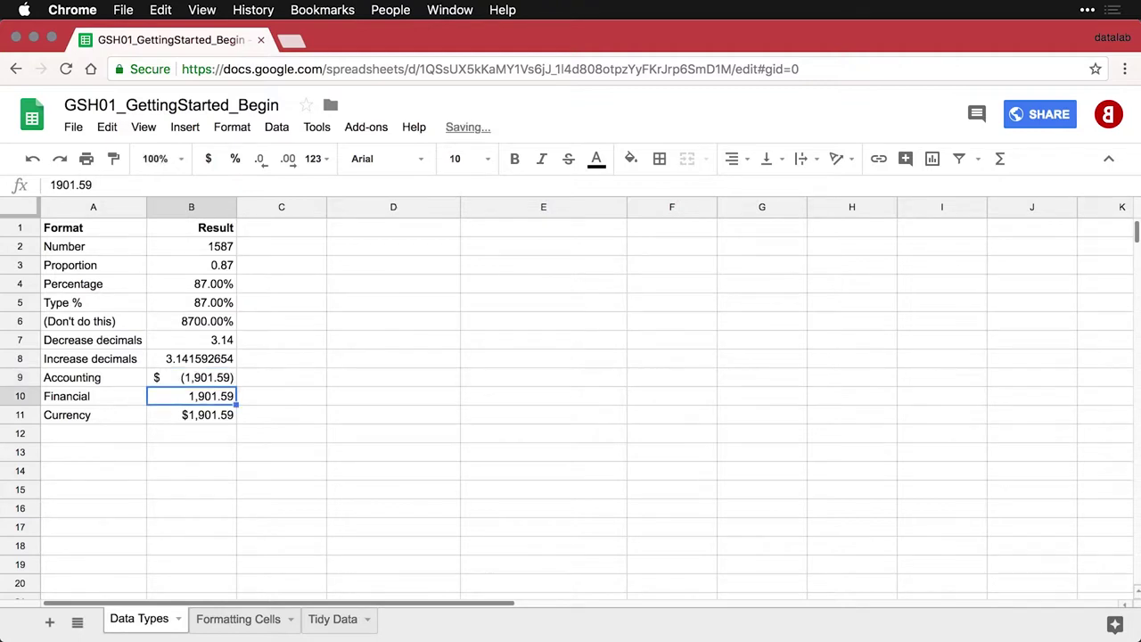
{"action": "double_click", "coordinate": [195, 403]}
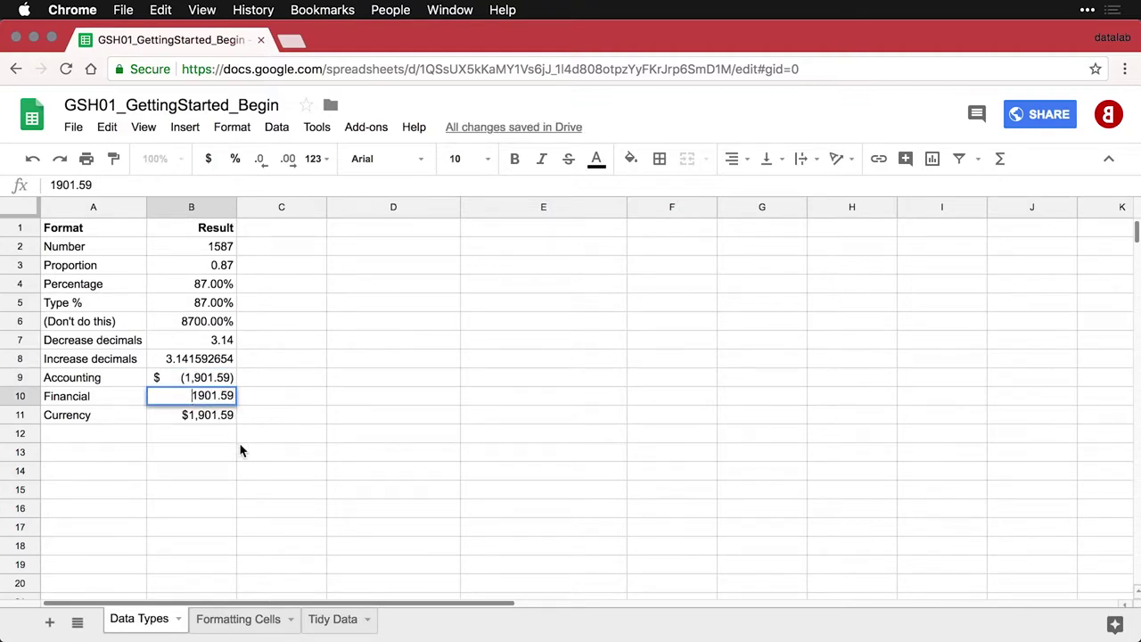
{"action": "type", "text": "-"}
{"action": "key", "text": "Return"}
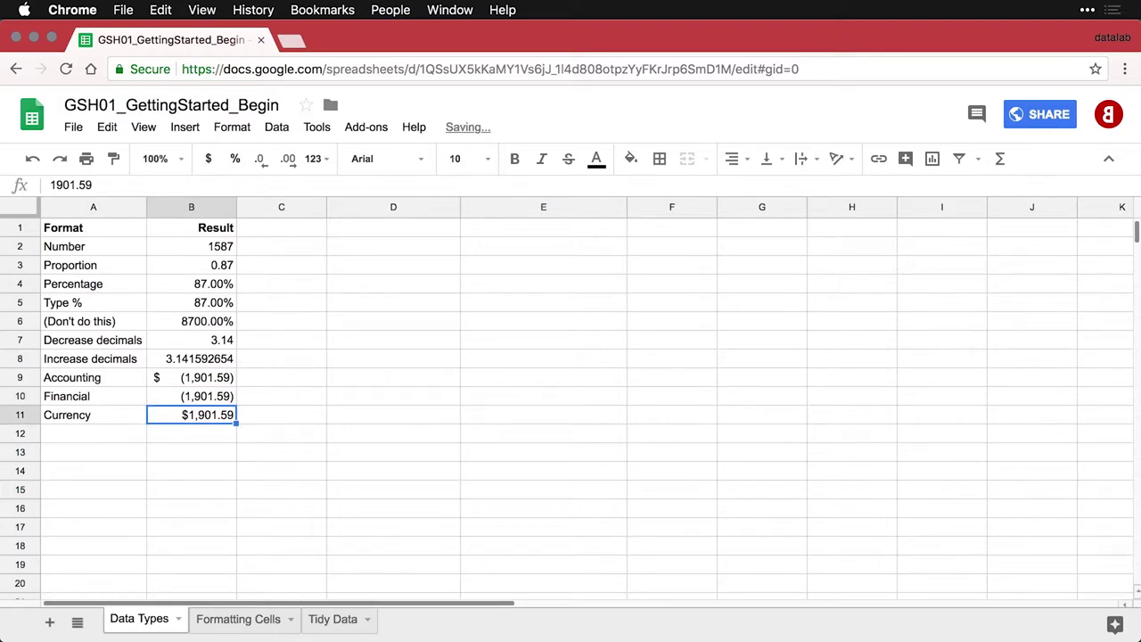
{"action": "double_click", "coordinate": [185, 415]}
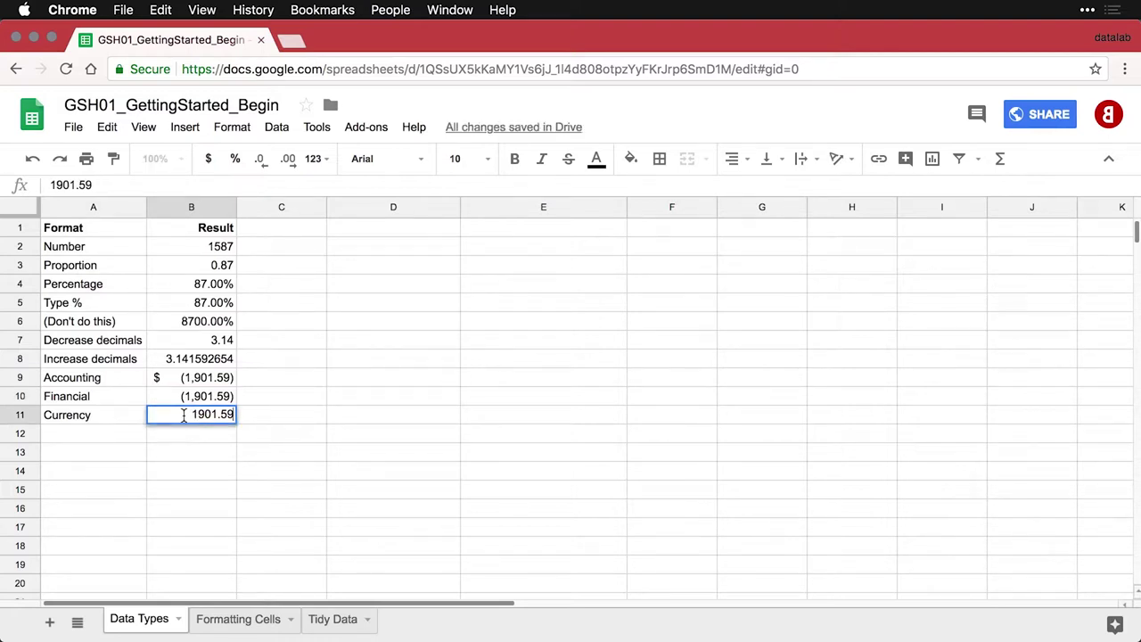
{"action": "type", "text": "-"}
{"action": "key", "text": "Return"}
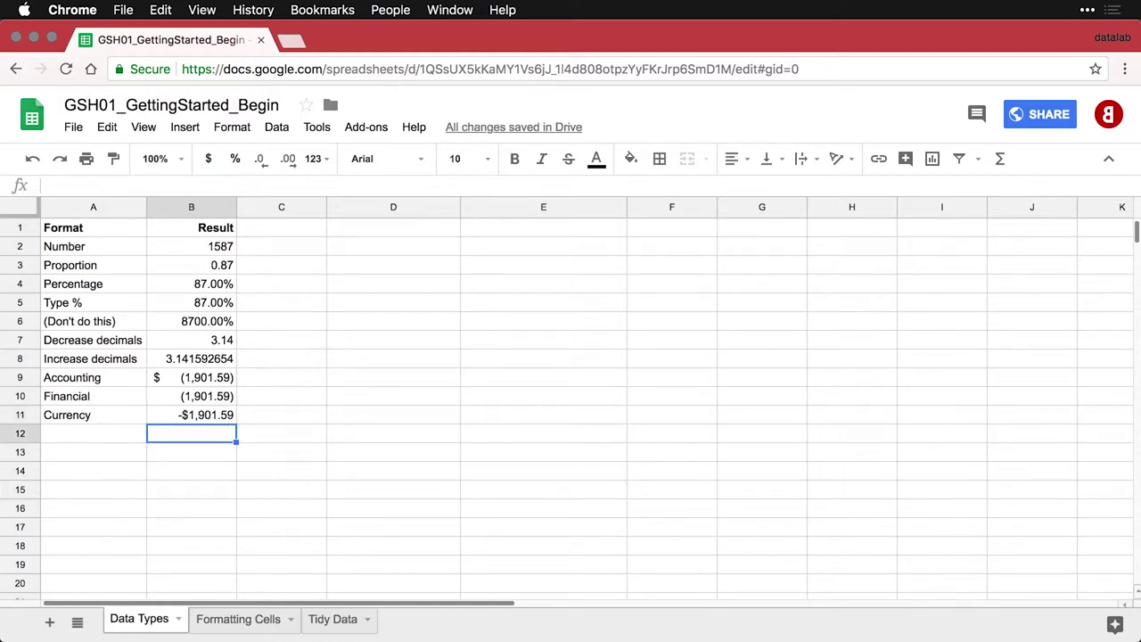
Step: Enter "Date" with 7/16/2015 in row 12 and "Time" with 10:10:31 in row 13
{"action": "left_click", "coordinate": [93, 434]}
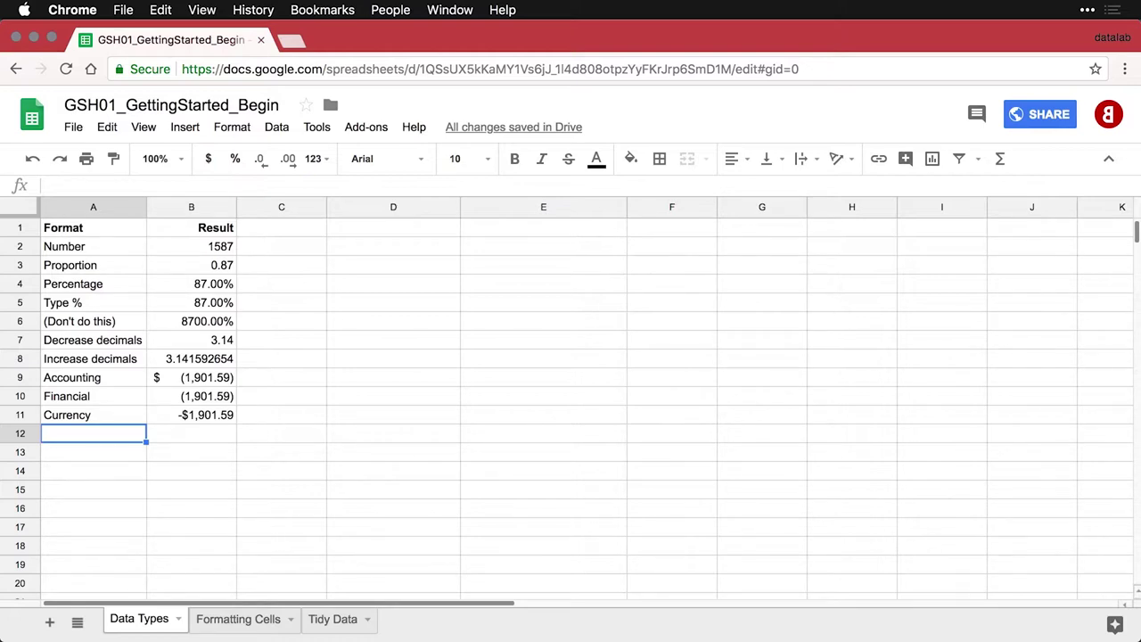
{"action": "type", "text": "Date\t7/16/2015"}
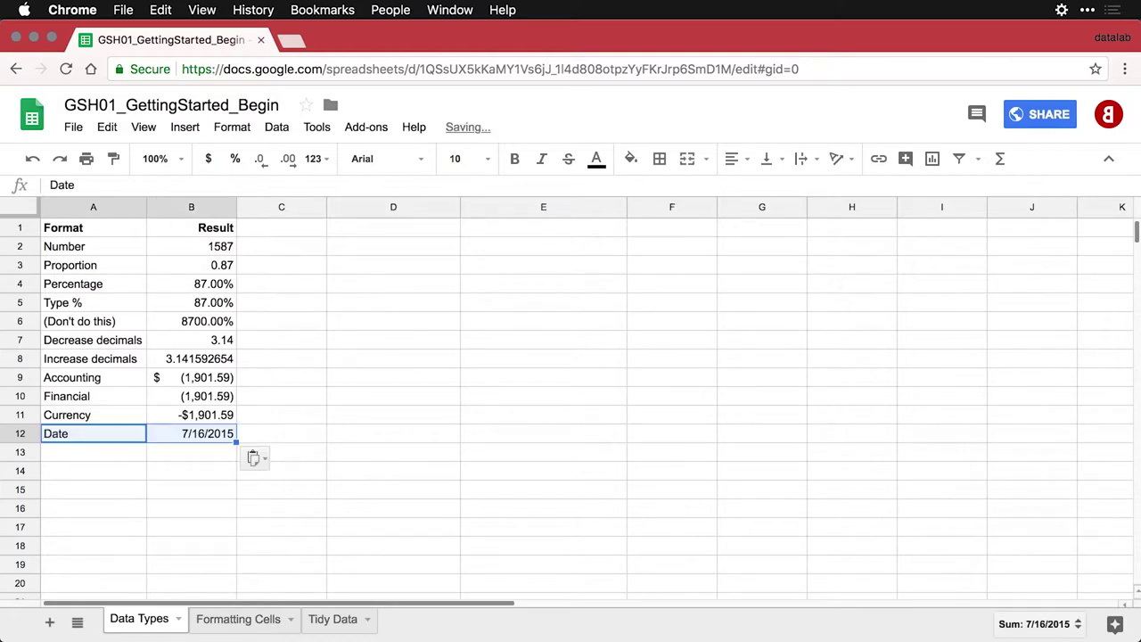
{"action": "left_click", "coordinate": [203, 434]}
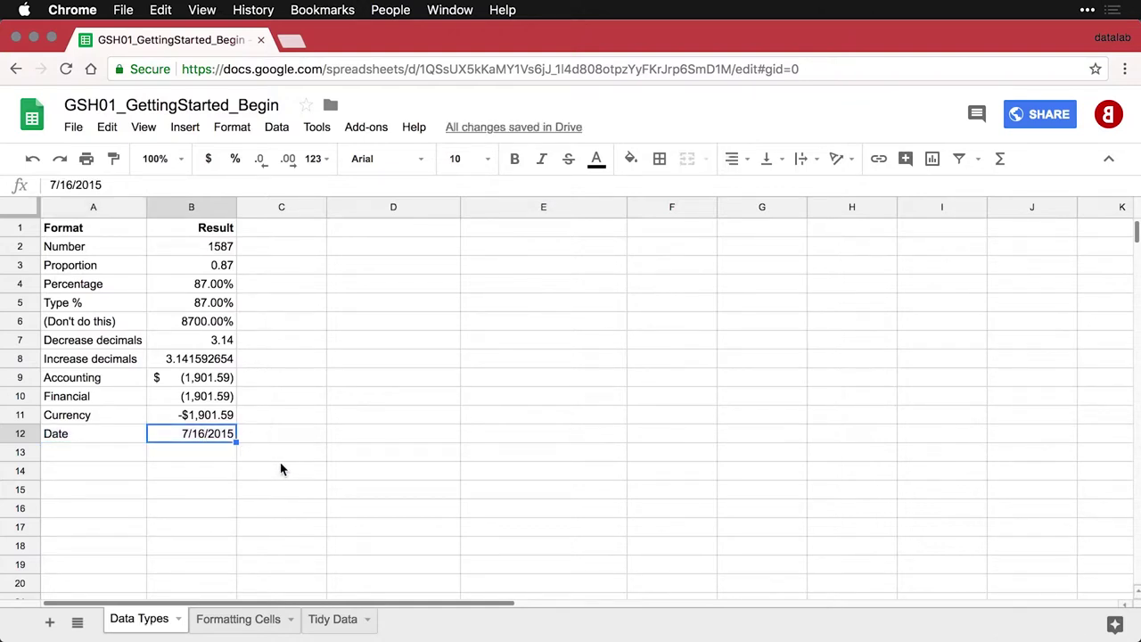
{"action": "left_click", "coordinate": [125, 456]}
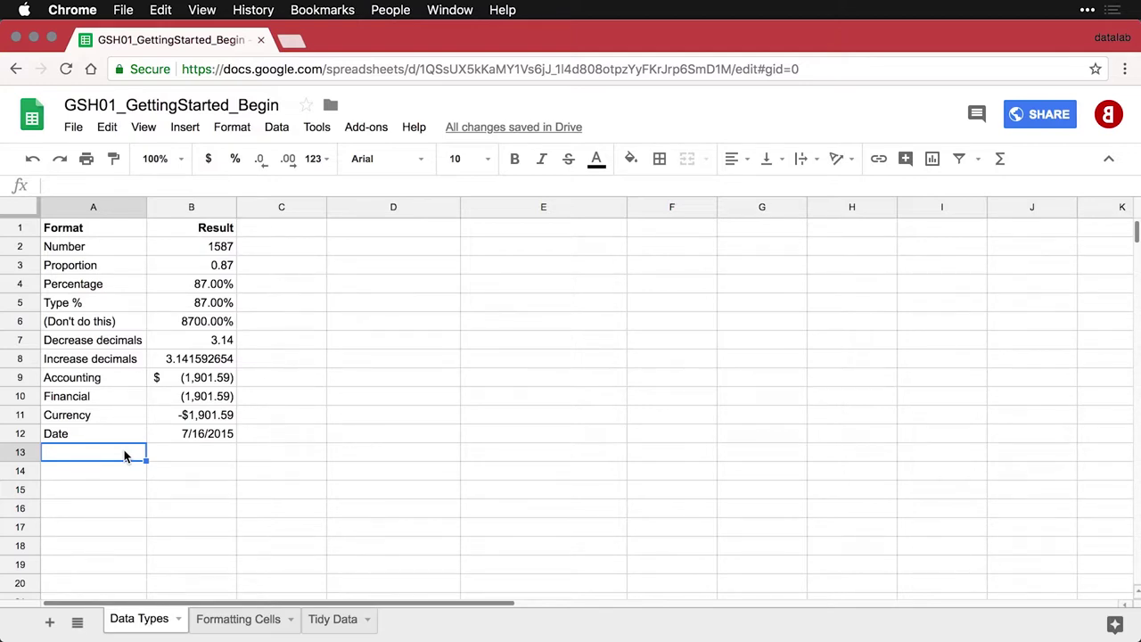
{"action": "type", "text": "Time\t10:10:31"}
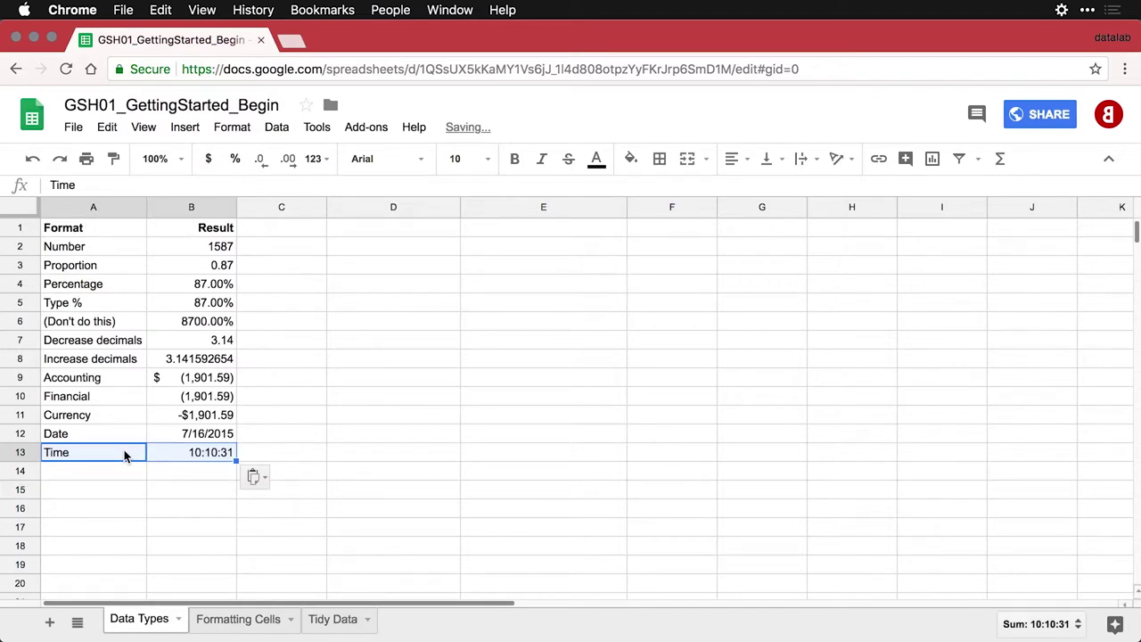
{"action": "left_click", "coordinate": [201, 459]}
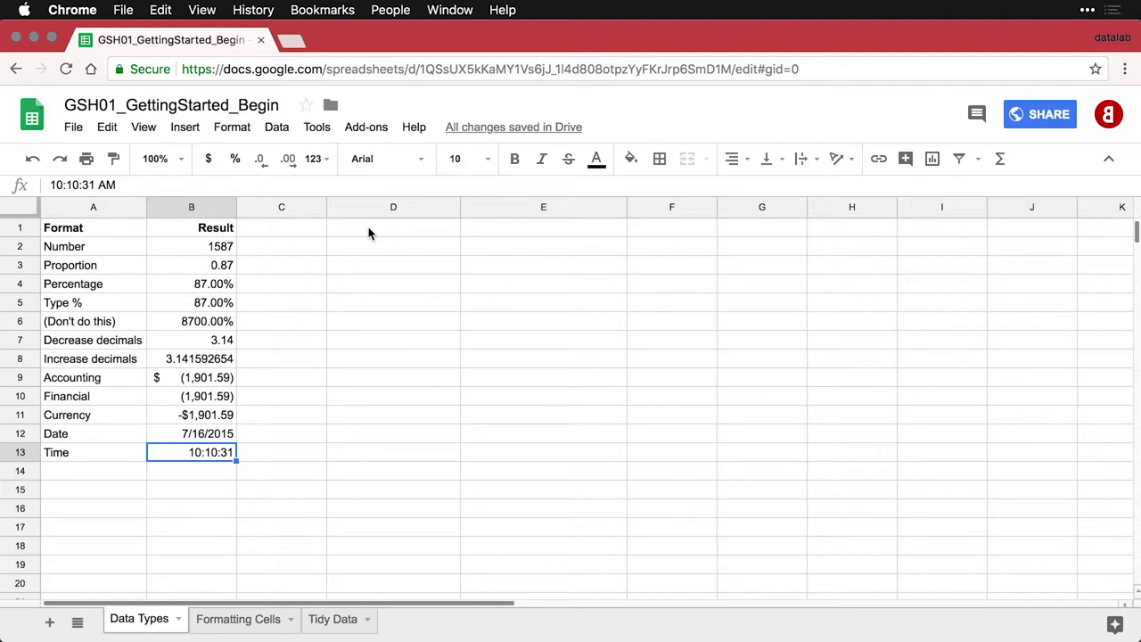
Step: Enter "Text" with "Lorem Ipsum" in D1:E1 and "Links" with datalab.cc in D2:E2
{"action": "left_click", "coordinate": [353, 234]}
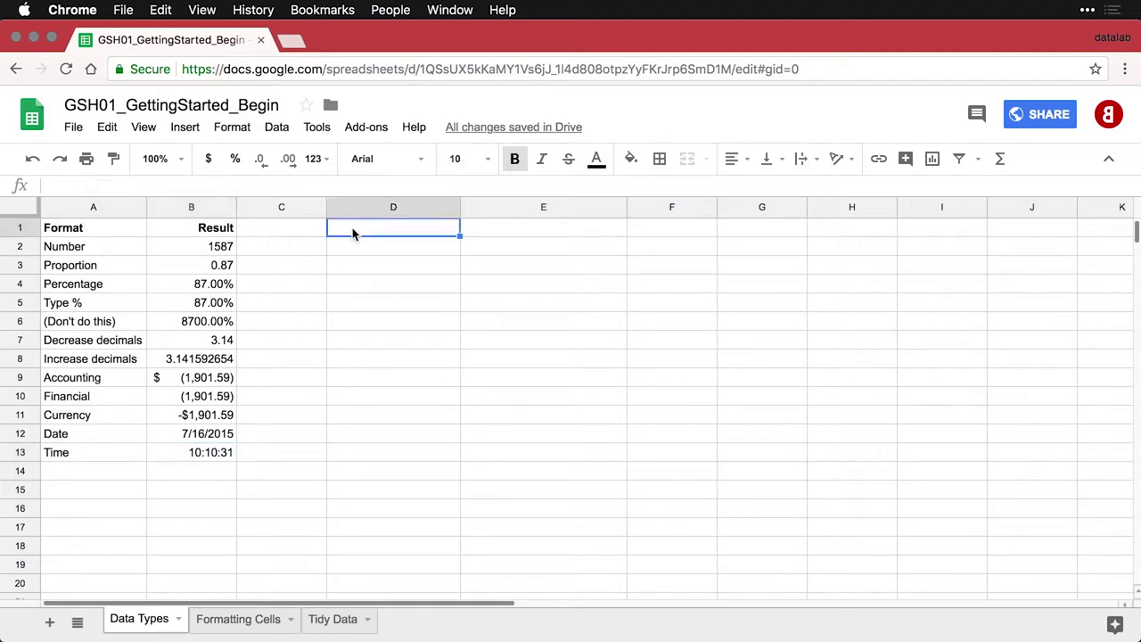
{"action": "type", "text": "Text\tLorem Ipsum"}
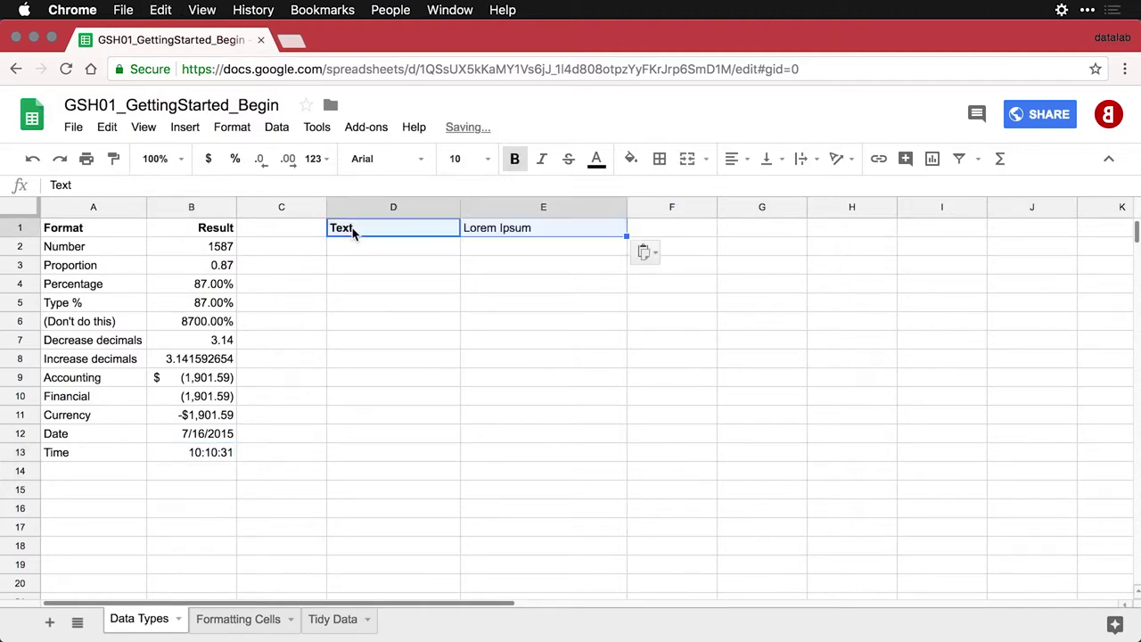
{"action": "left_click", "coordinate": [534, 230]}
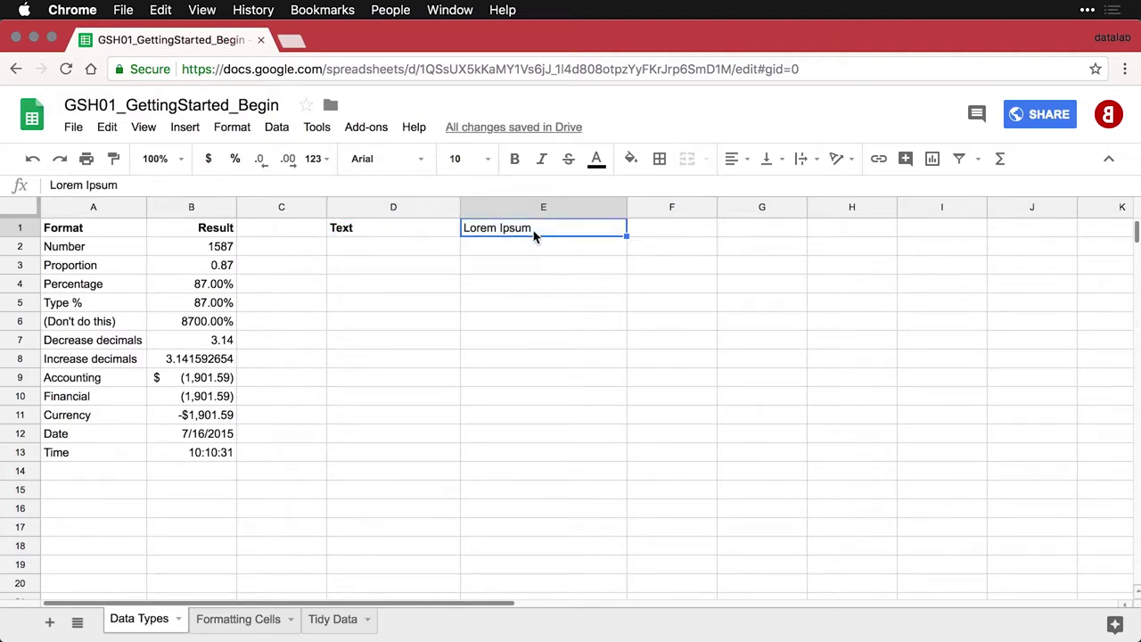
{"action": "left_click", "coordinate": [413, 257]}
{"action": "type", "text": "Links\tdatalab.cc"}
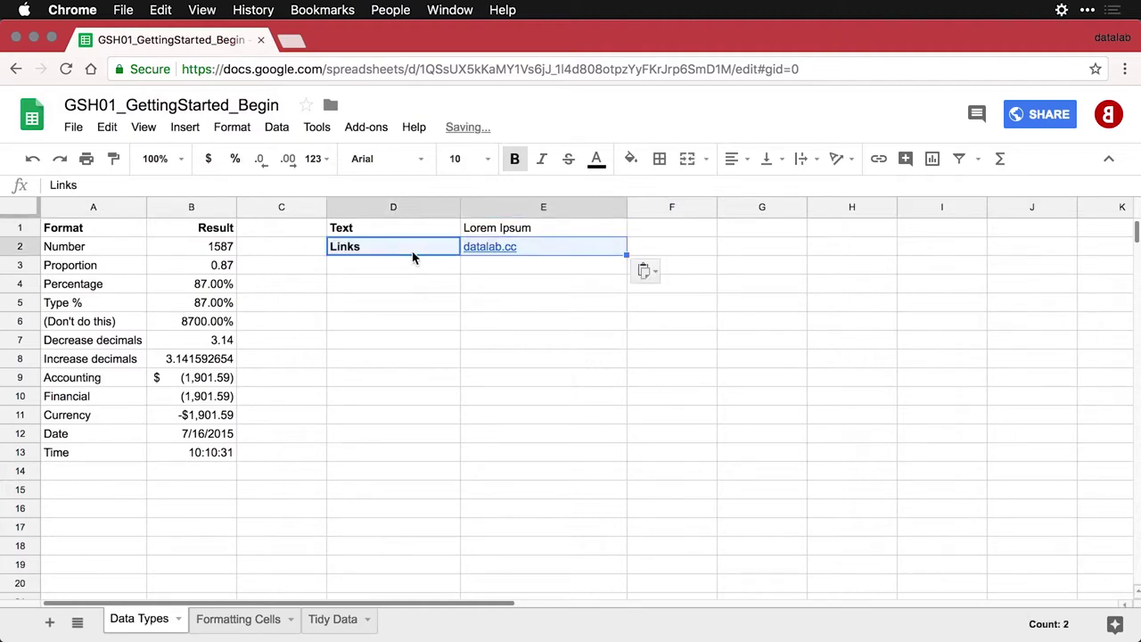
{"action": "left_click", "coordinate": [413, 257]}
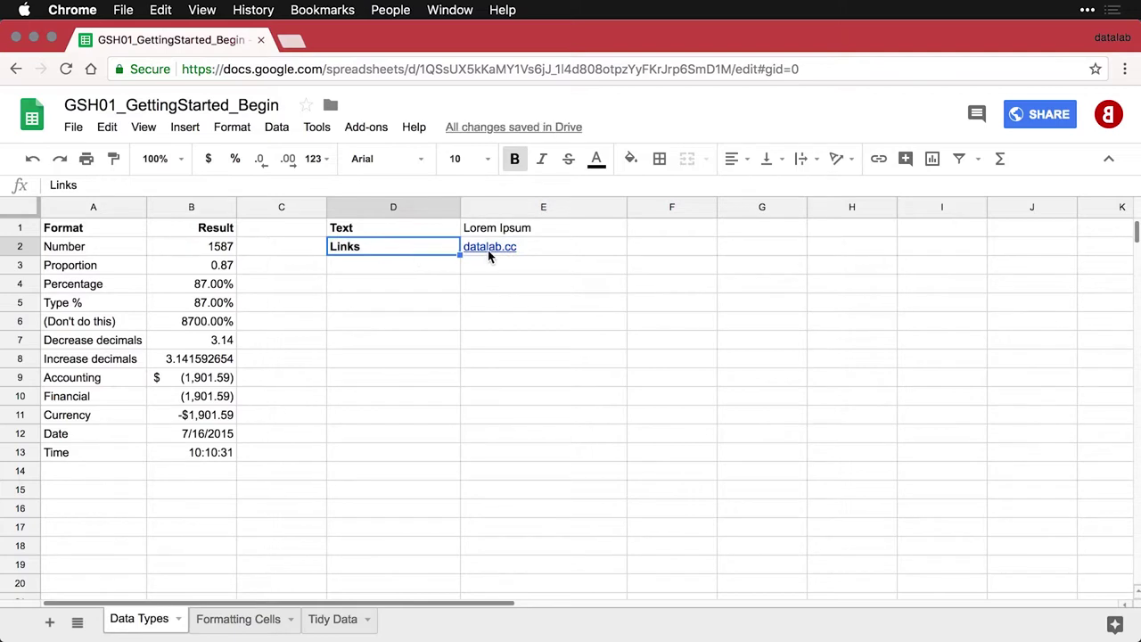
Step: Follow the datalab.cc link in E2 to view its web page, and close that page again
{"action": "mouse_move", "coordinate": [510, 253]}
{"action": "left_click", "coordinate": [535, 256]}
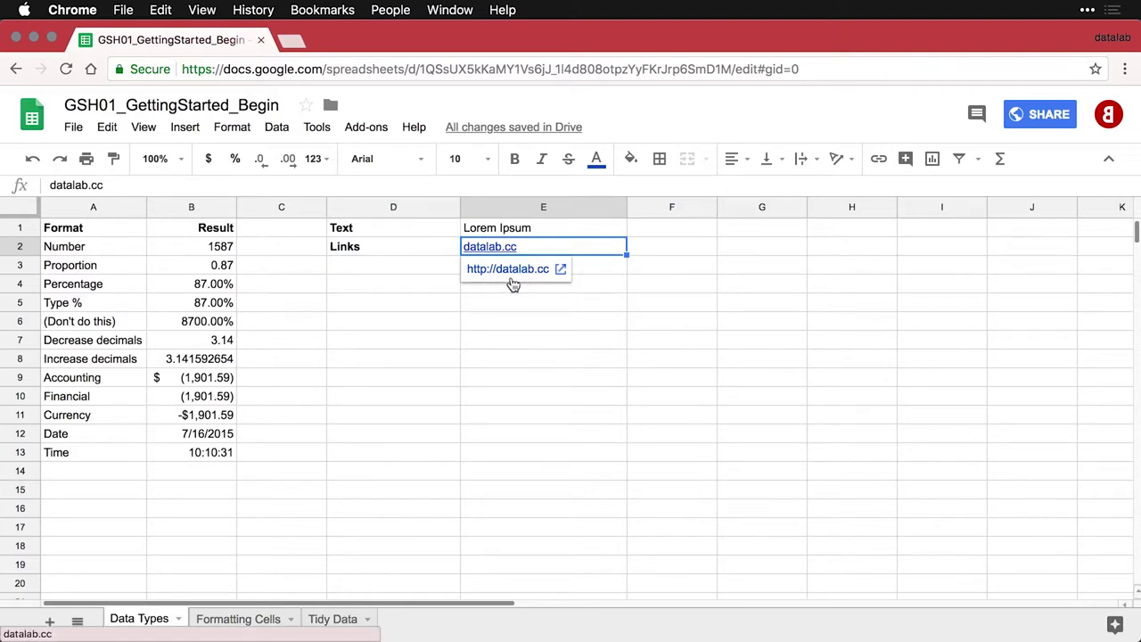
{"action": "left_click", "coordinate": [603, 271]}
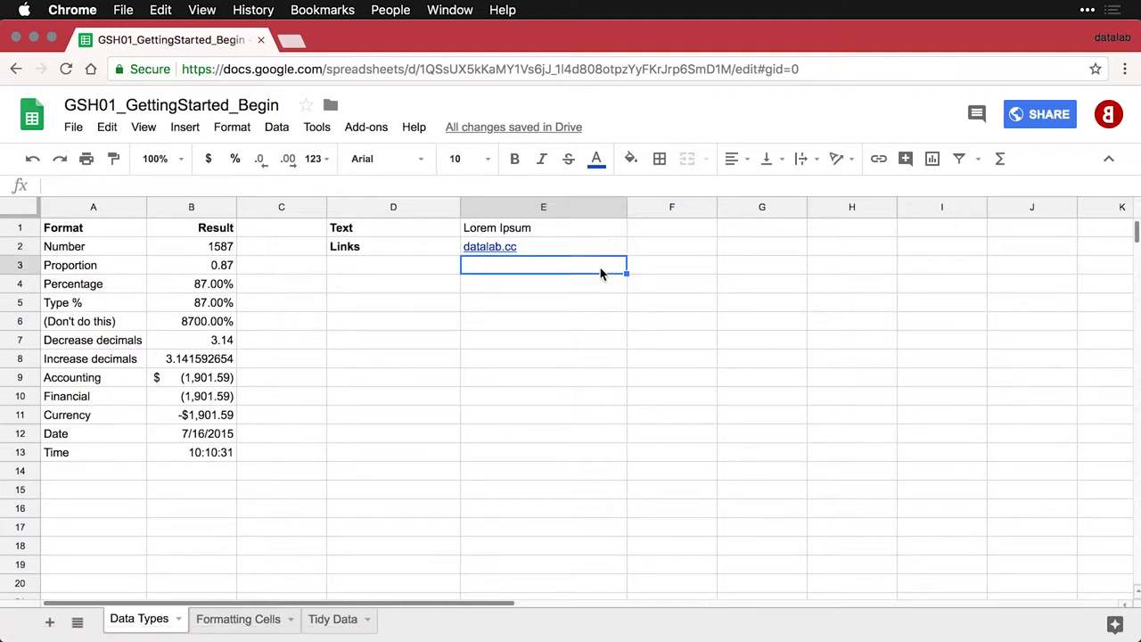
{"action": "left_click", "coordinate": [511, 254]}
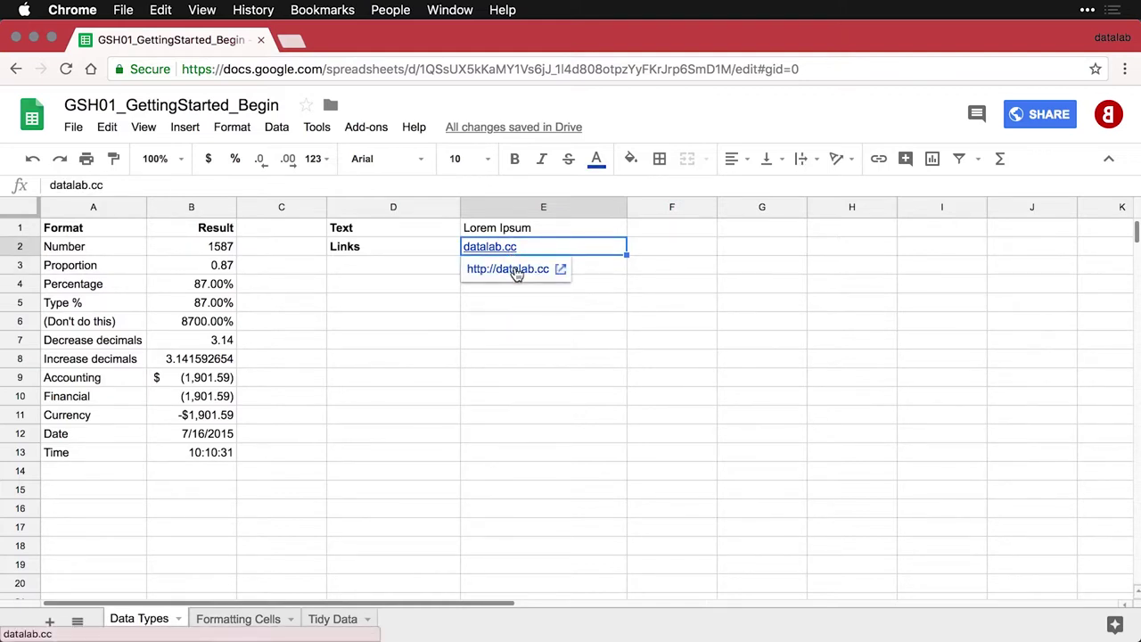
{"action": "left_click", "coordinate": [516, 269]}
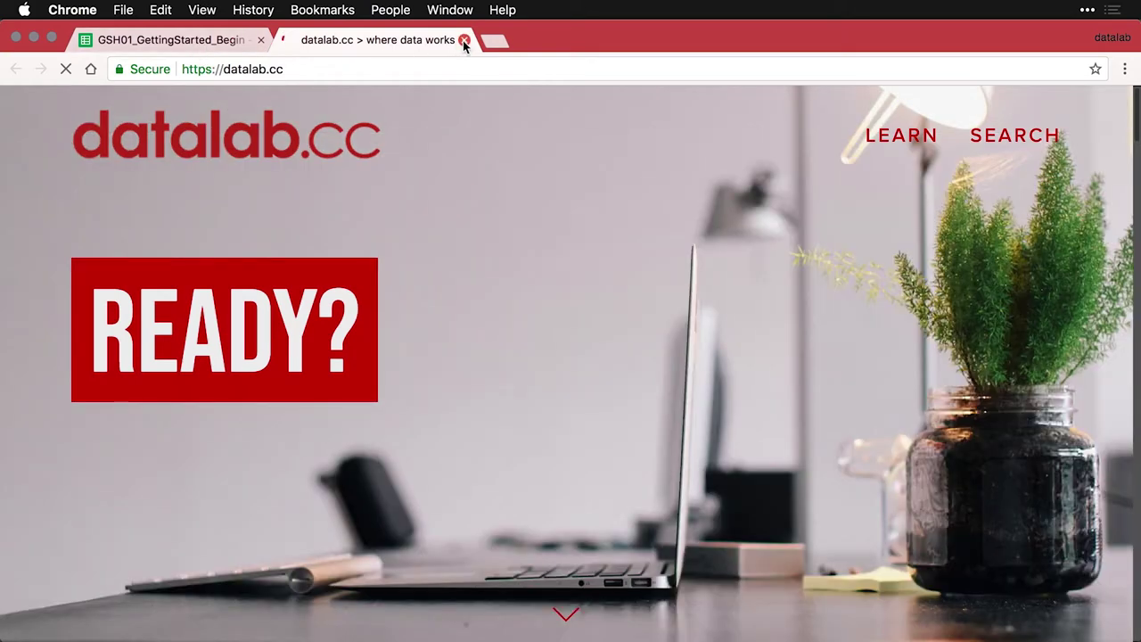
{"action": "left_click", "coordinate": [464, 40]}
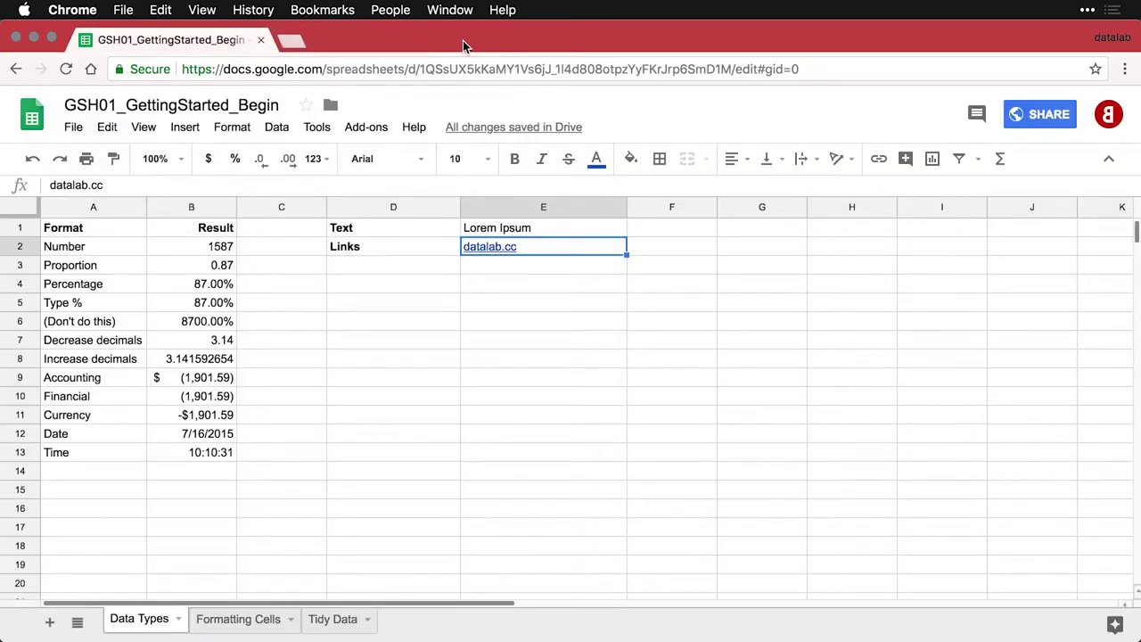
Step: Paste "Web data" with =GOOGLEFINANCE("GOOG") into D3:E3 and open the formula in E3
{"action": "left_click", "coordinate": [376, 258]}
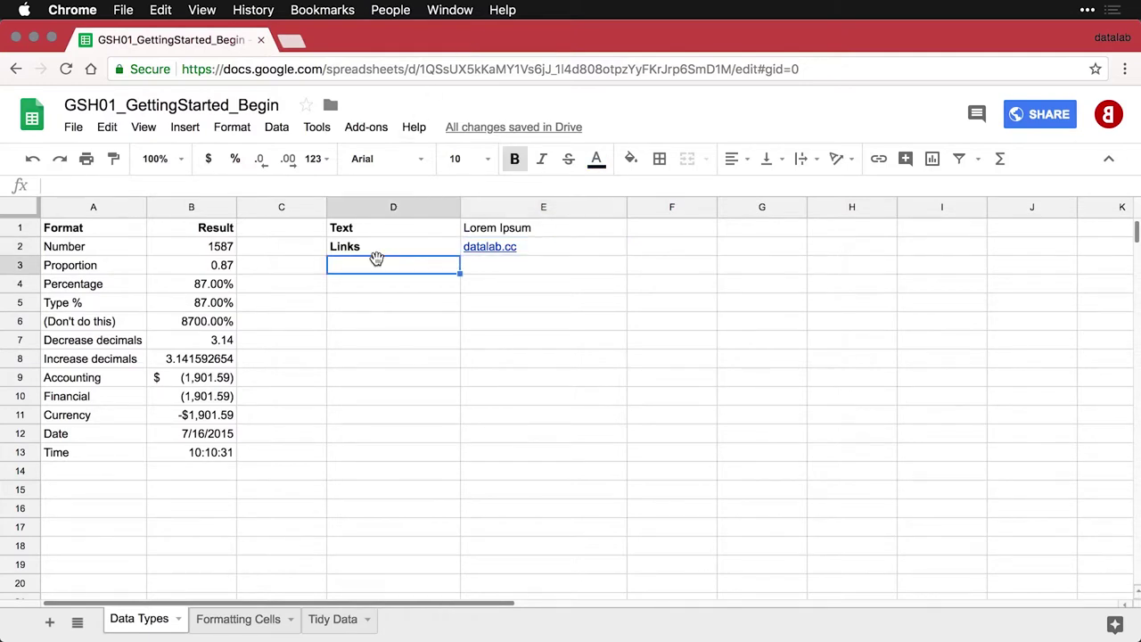
{"action": "key", "text": "ctrl+v"}
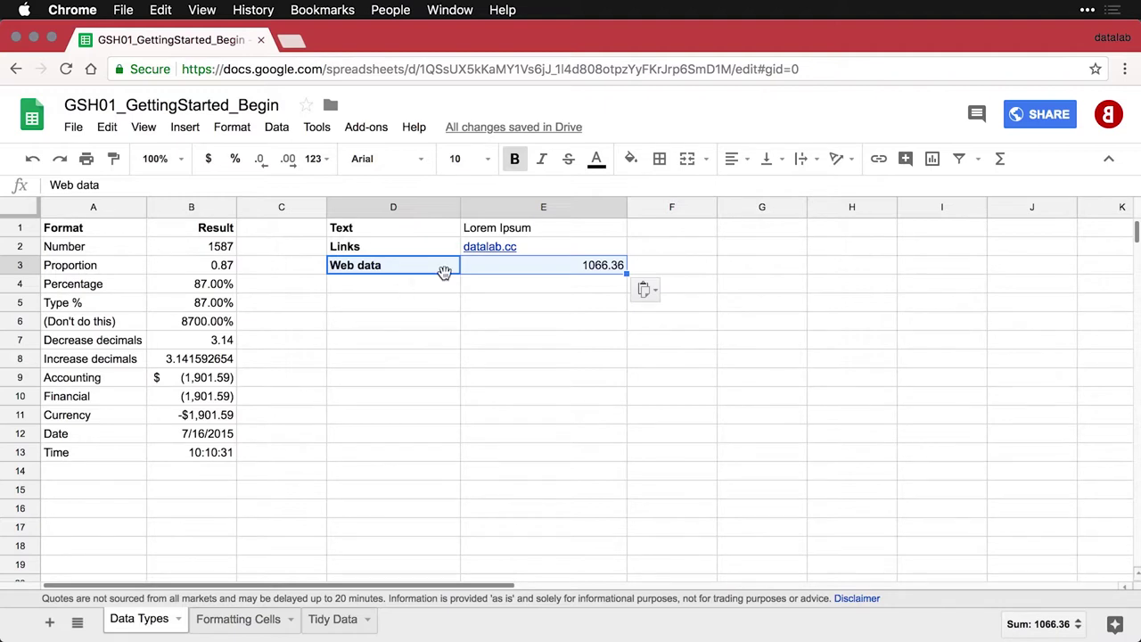
{"action": "left_click", "coordinate": [563, 271]}
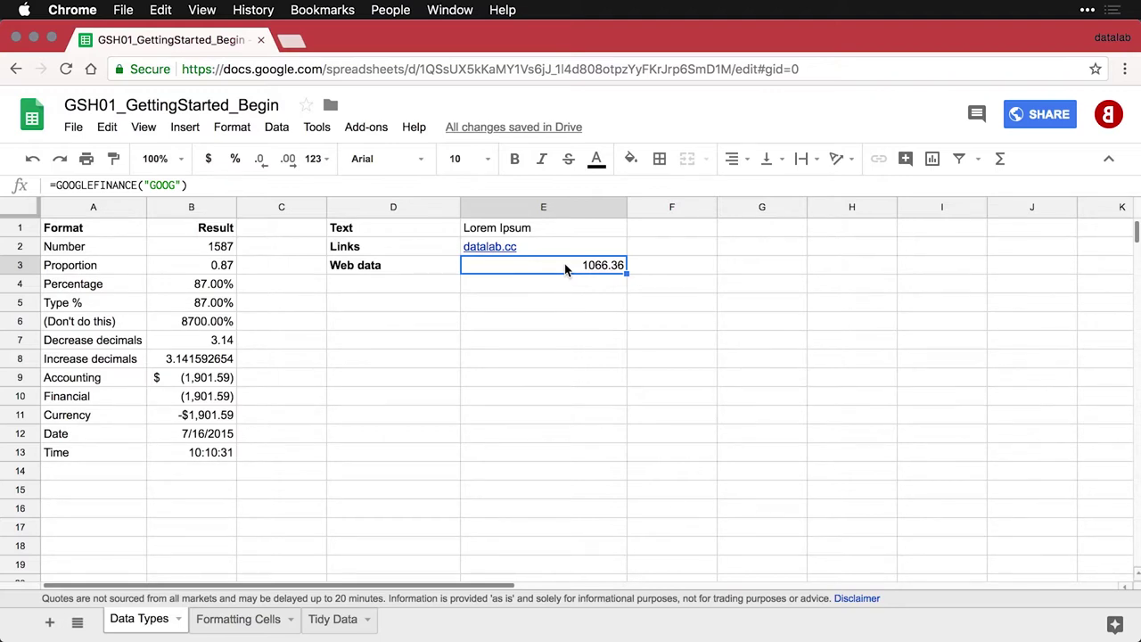
{"action": "double_click", "coordinate": [564, 265]}
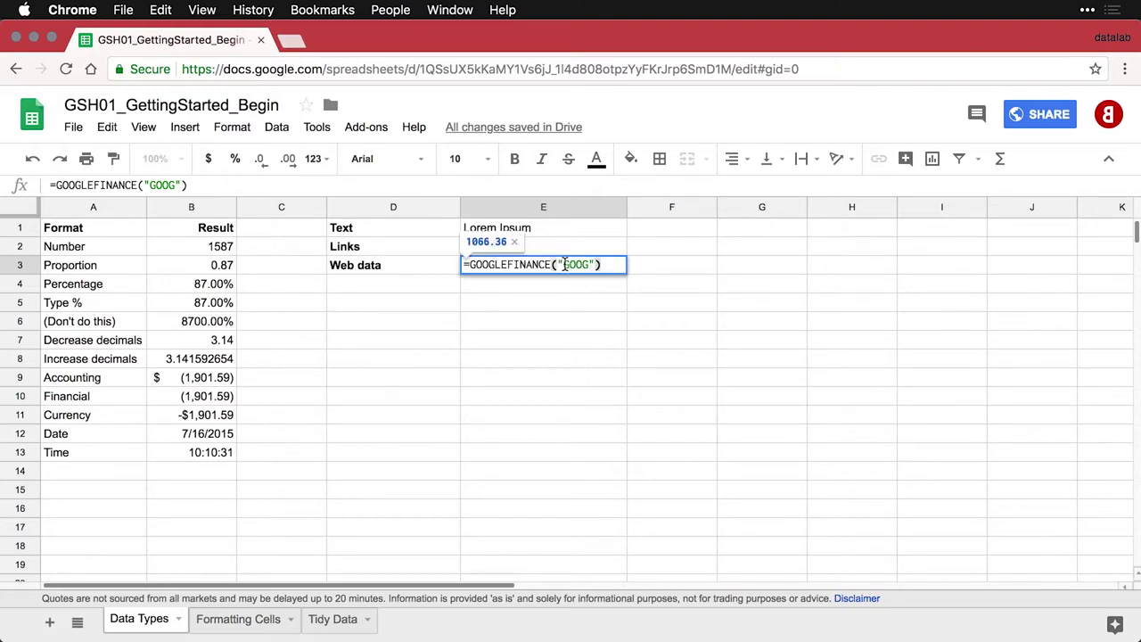
Step: Enter "Formulas" in D4 with =GOOGLEFINANCE("GOOG") shown as plain text in E4, and compare it with the live formula in E3
{"action": "key", "text": "Return"}
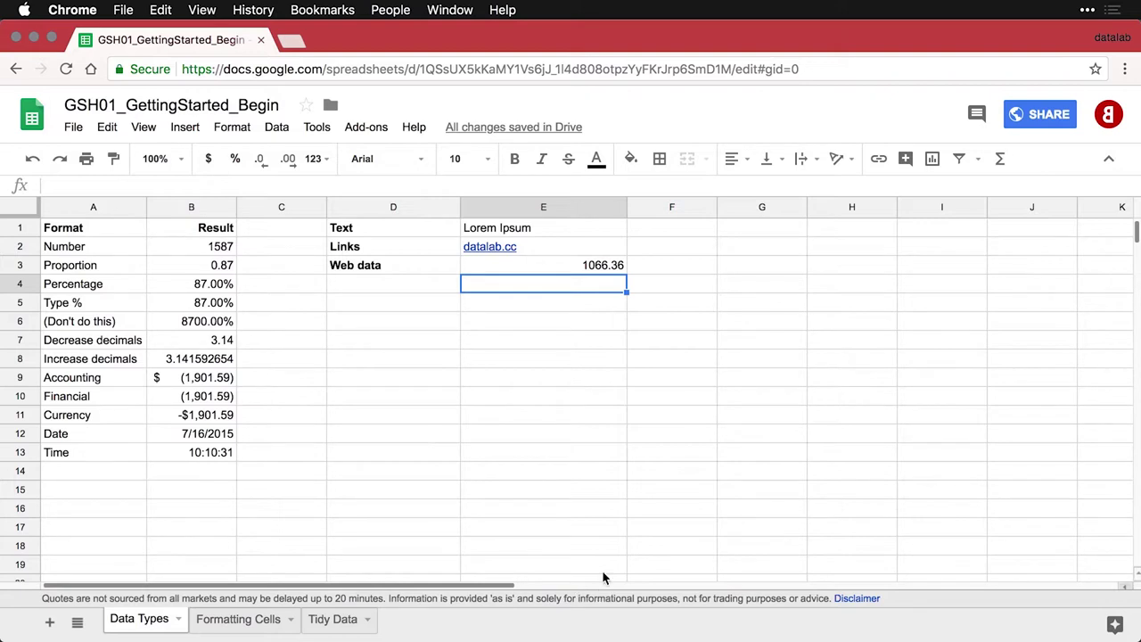
{"action": "left_click", "coordinate": [576, 272]}
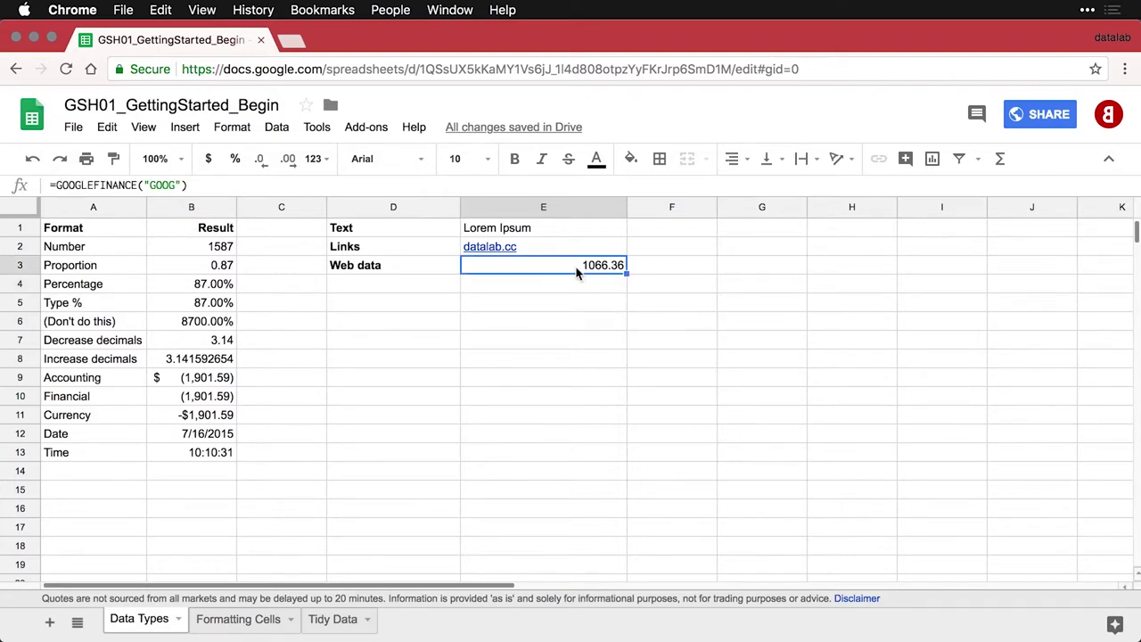
{"action": "left_click", "coordinate": [433, 287]}
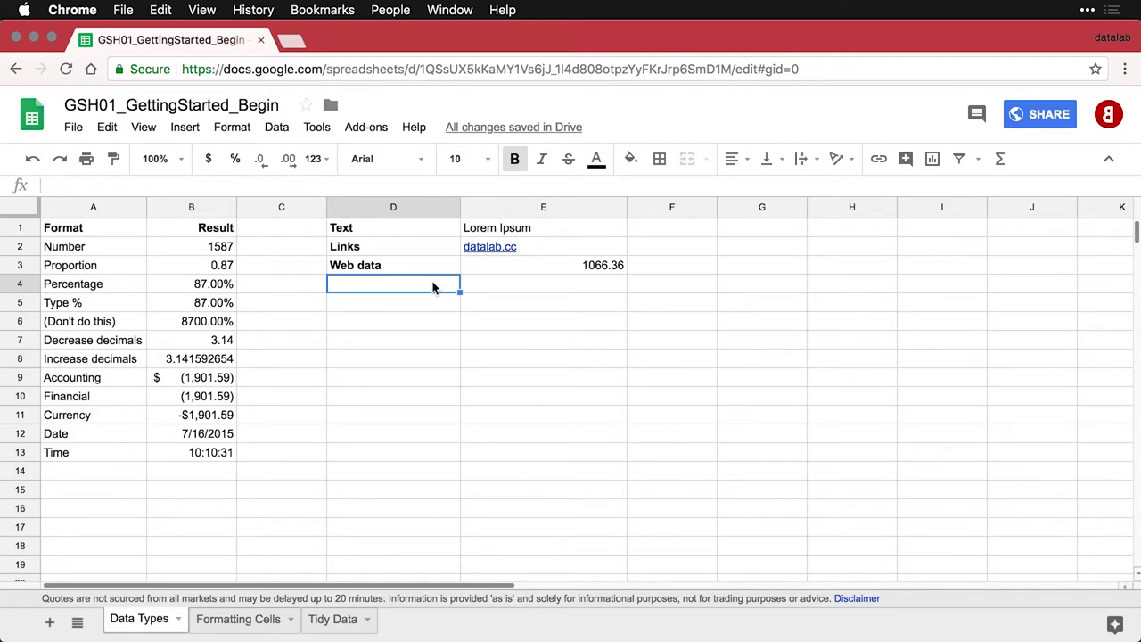
{"action": "type", "text": "Formulas\t=GOOGLEFINANCE(\"GOOG\")"}
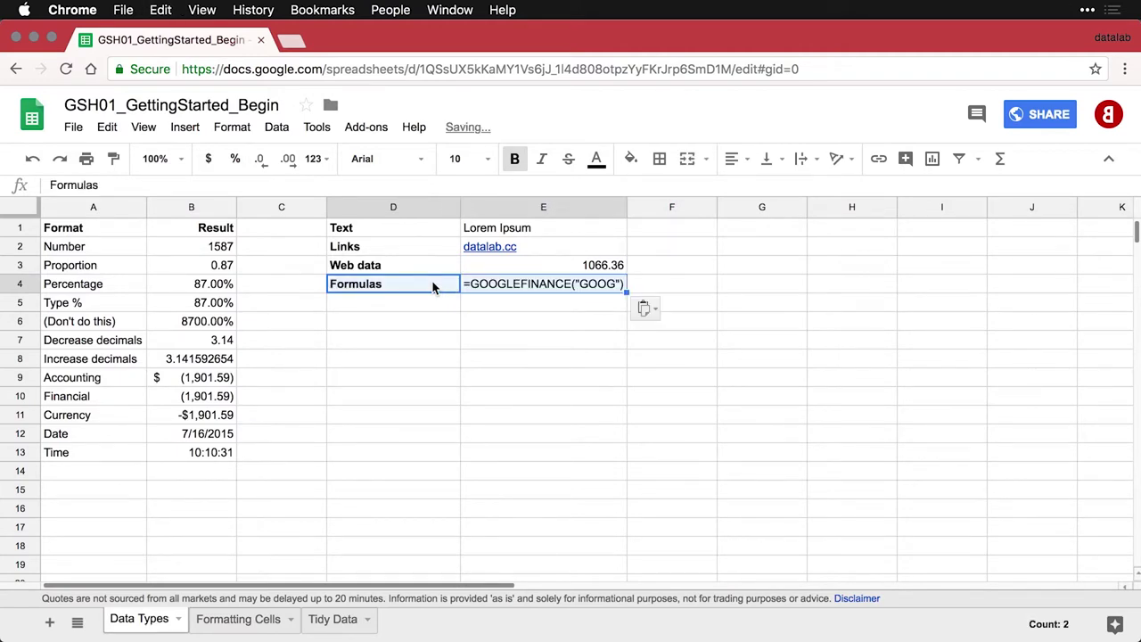
{"action": "left_click", "coordinate": [562, 267]}
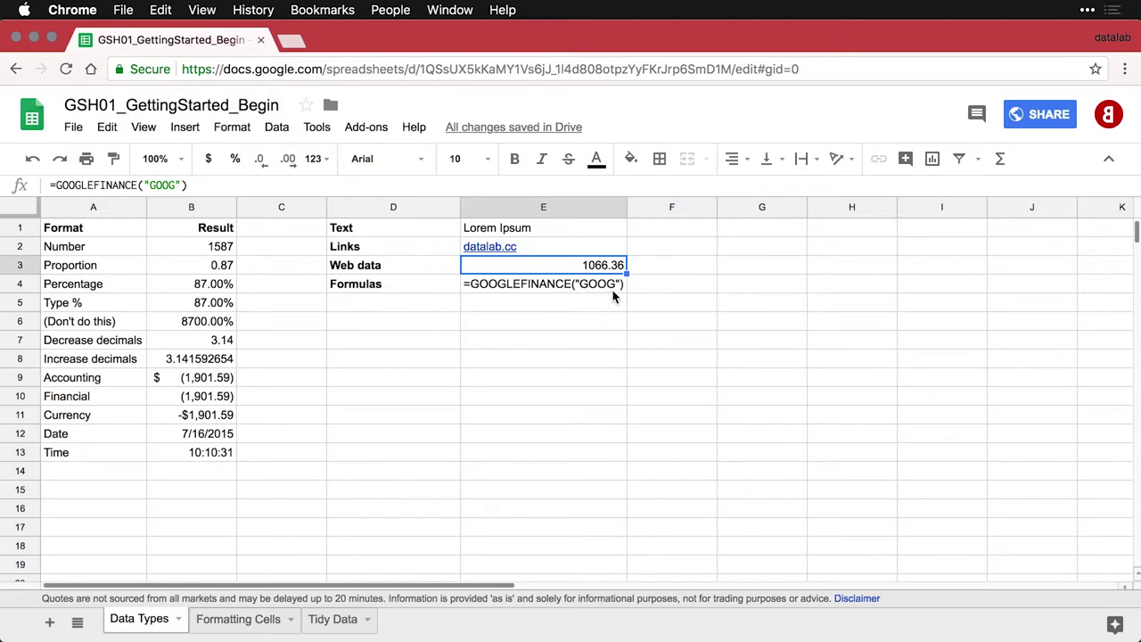
{"action": "left_click", "coordinate": [409, 307]}
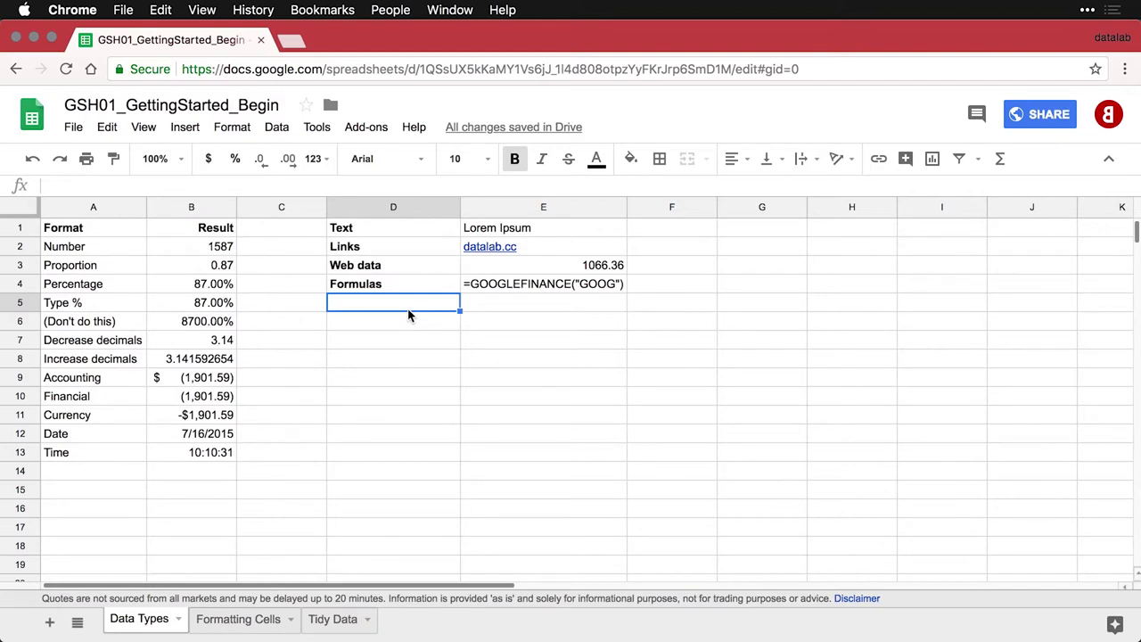
{"action": "type", "text": "Web images"}
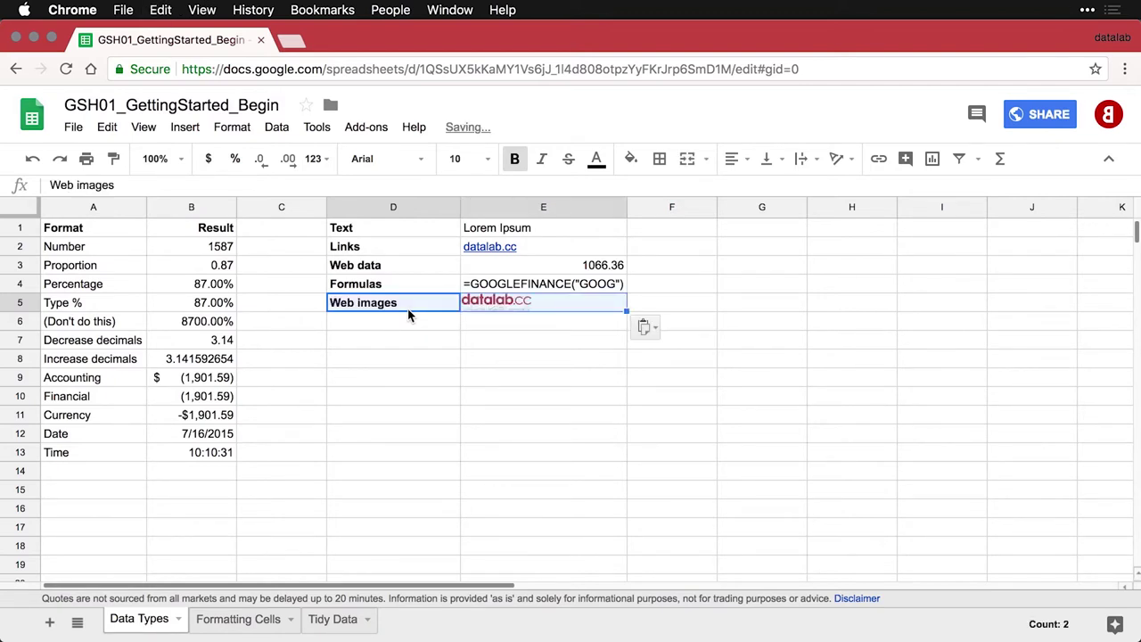
{"action": "left_click", "coordinate": [585, 320]}
{"action": "left_click", "coordinate": [600, 310]}
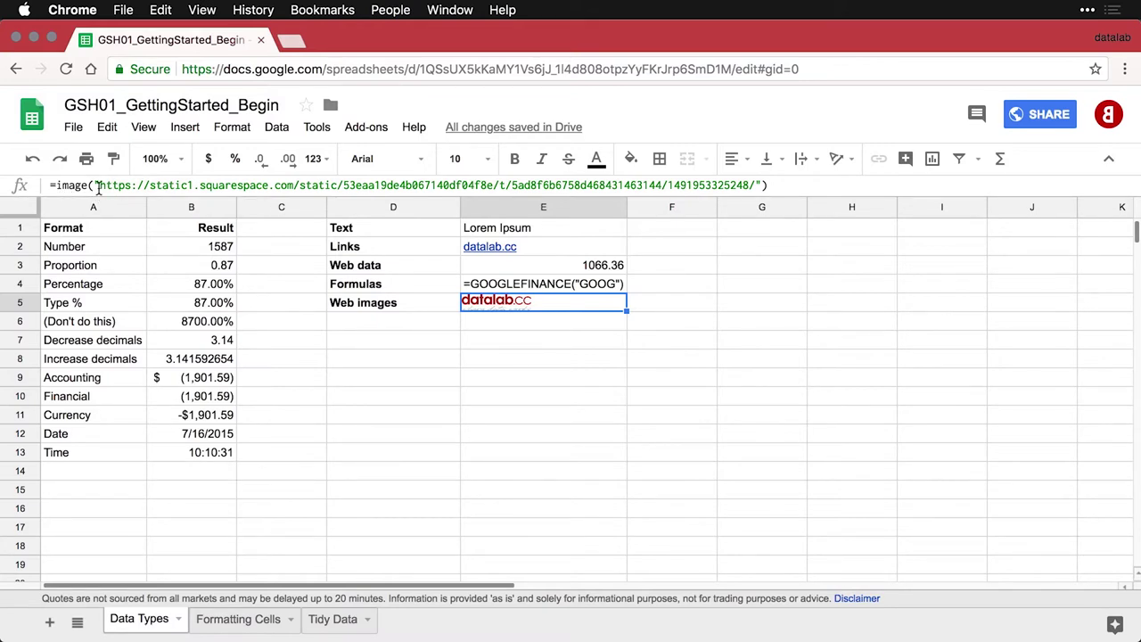
Step: Try a taller row 5 to enlarge the web image in E5, and undo the height change
{"action": "left_click", "coordinate": [22, 302]}
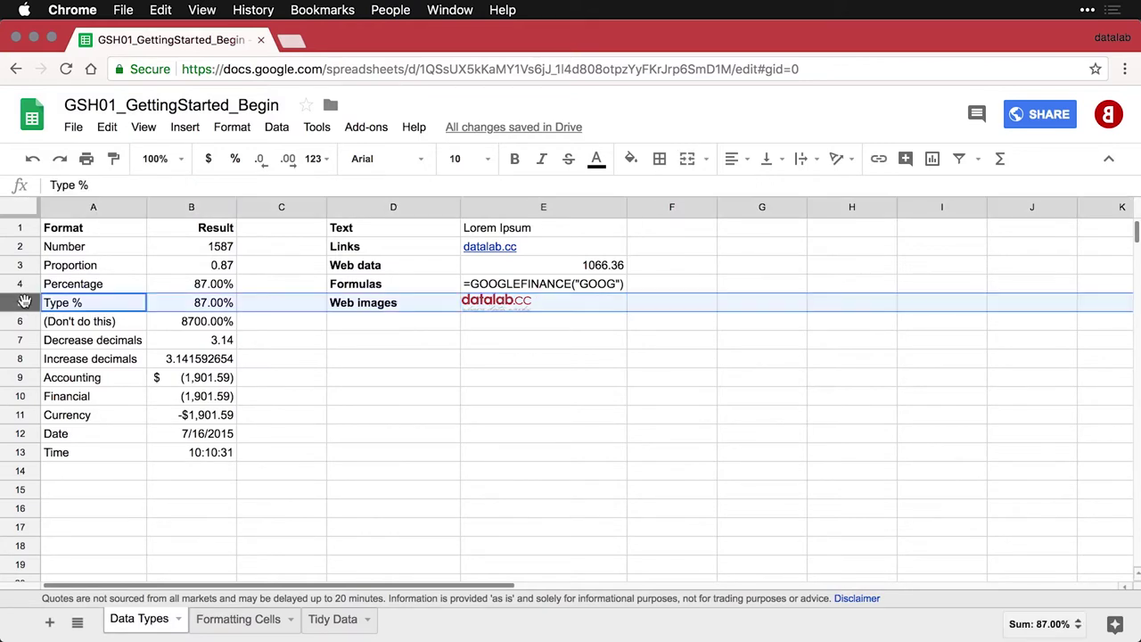
{"action": "left_click_drag", "start_coordinate": [23, 311], "coordinate": [22, 336]}
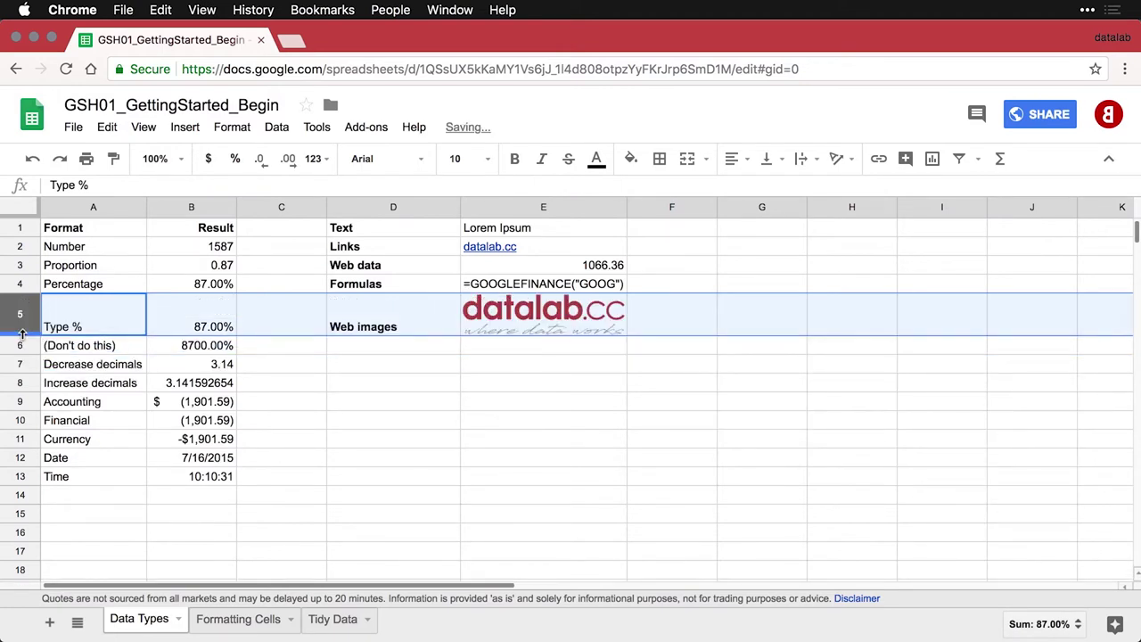
{"action": "left_click", "coordinate": [493, 377]}
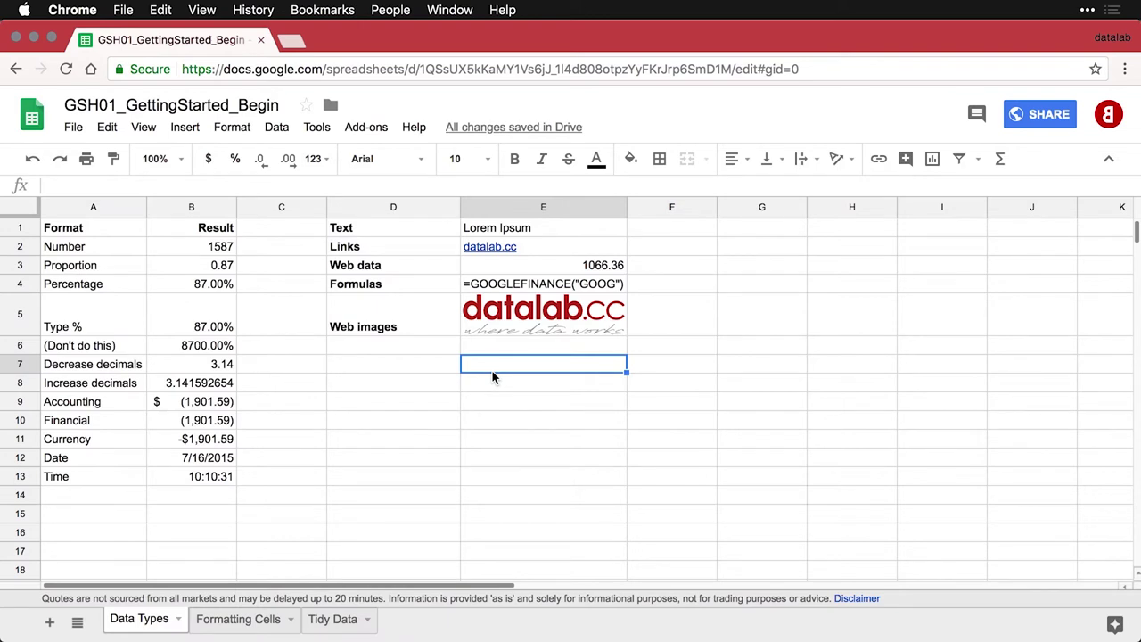
{"action": "key", "text": "super+z"}
Step: Enter "Local images (floating)" in D6 and insert the 184x184 datalab.cc PNG from the Desktop as an uploaded image at E6
{"action": "left_click", "coordinate": [399, 327]}
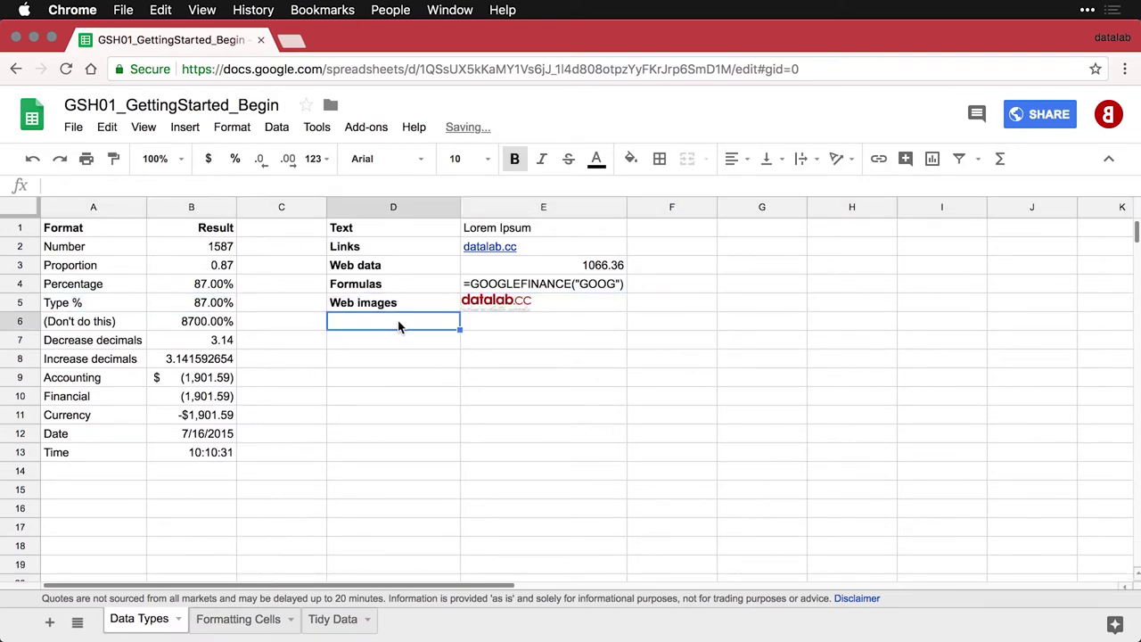
{"action": "type", "text": "Local images (floating)"}
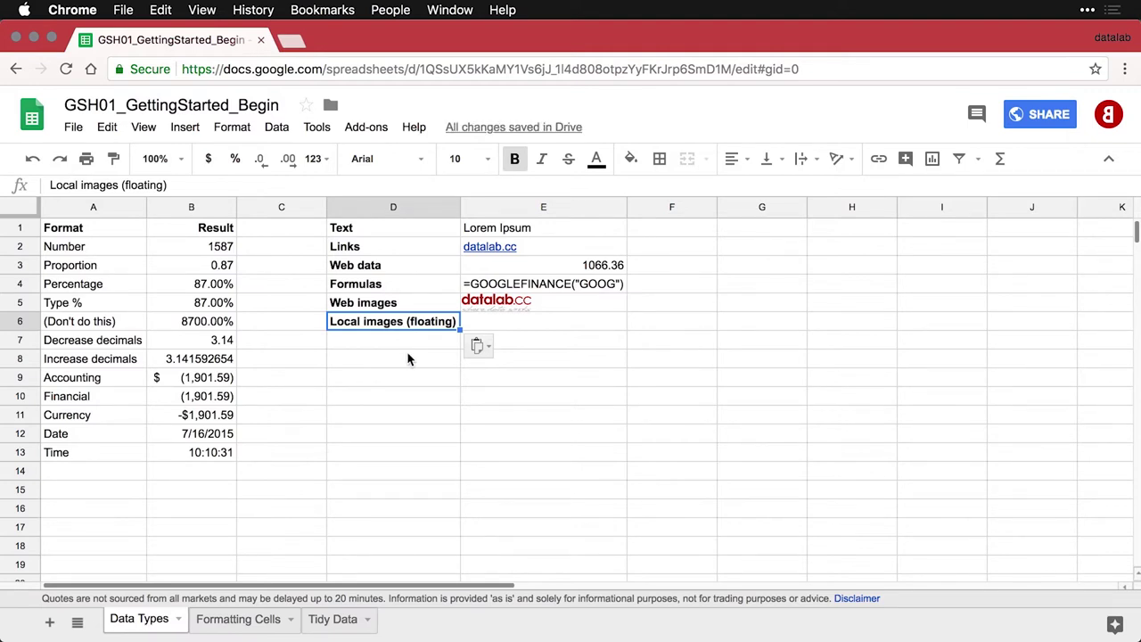
{"action": "left_click", "coordinate": [516, 328]}
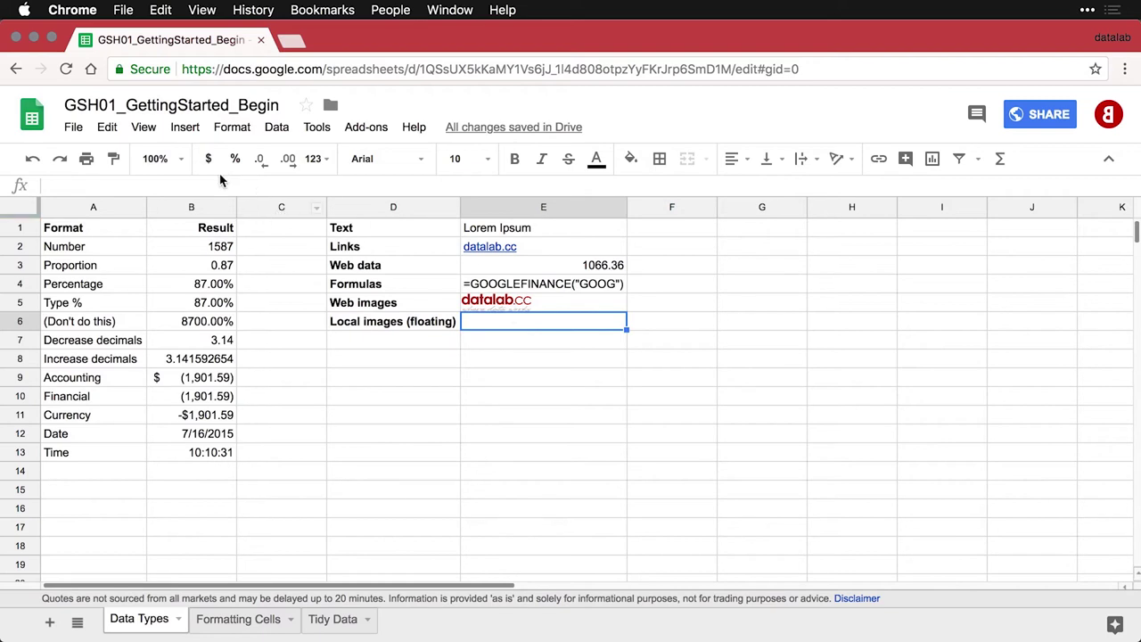
{"action": "left_click", "coordinate": [186, 128]}
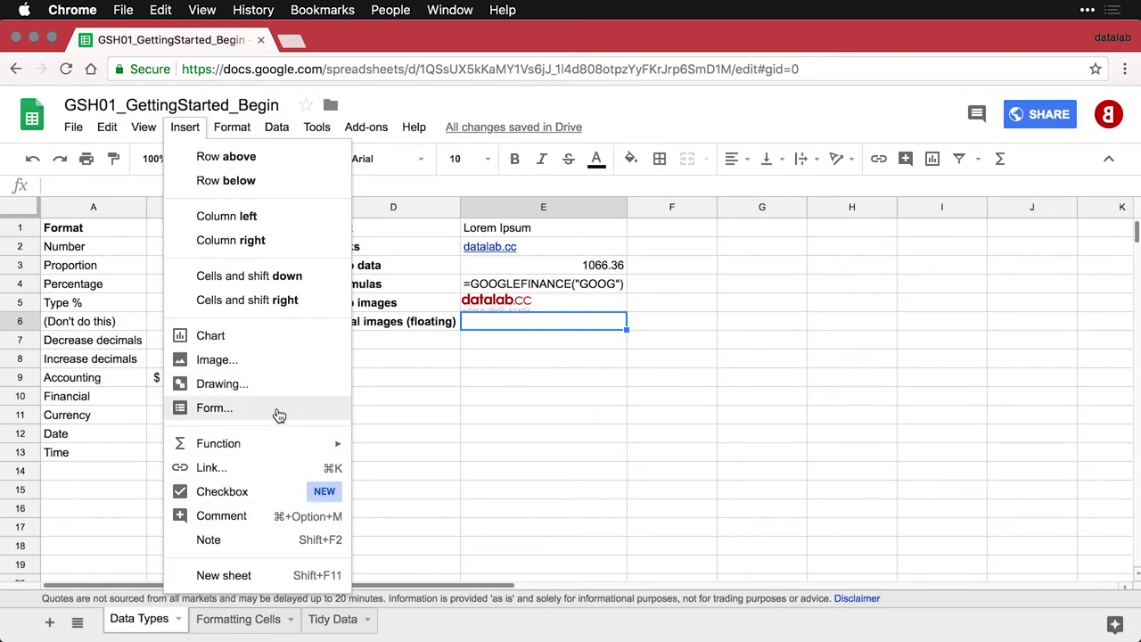
{"action": "left_click", "coordinate": [275, 361]}
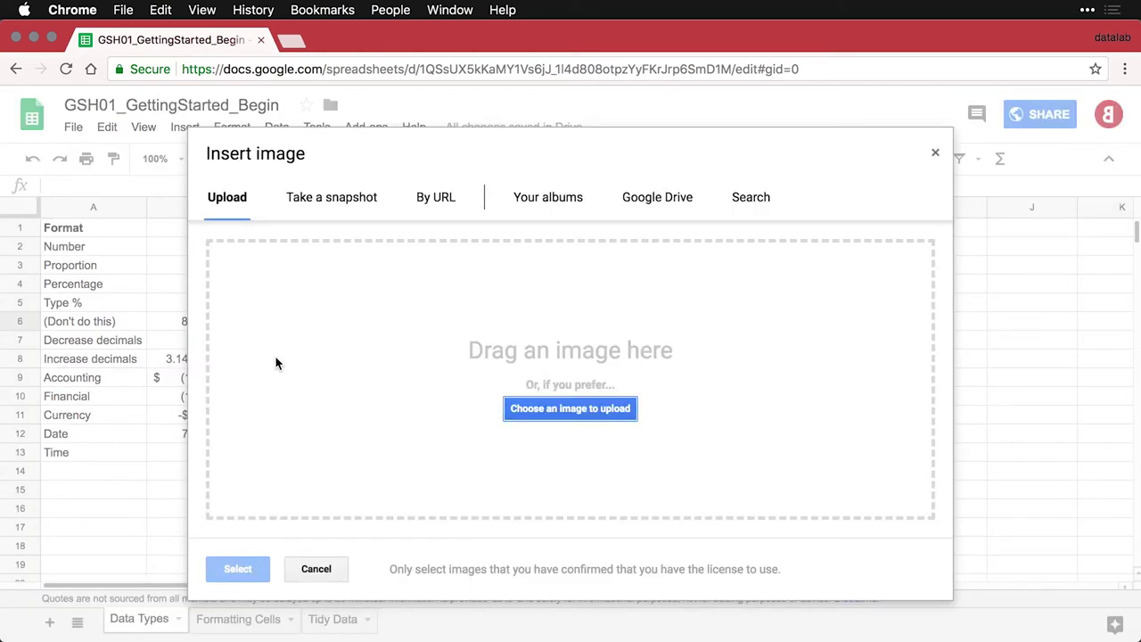
{"action": "left_click", "coordinate": [567, 412]}
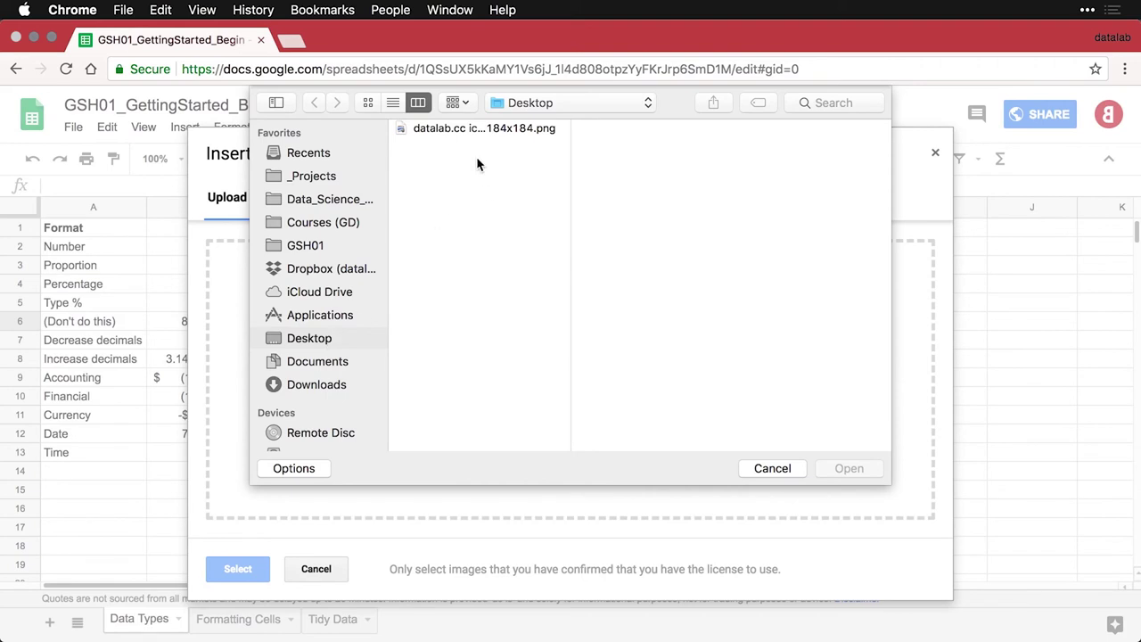
{"action": "double_click", "coordinate": [449, 130]}
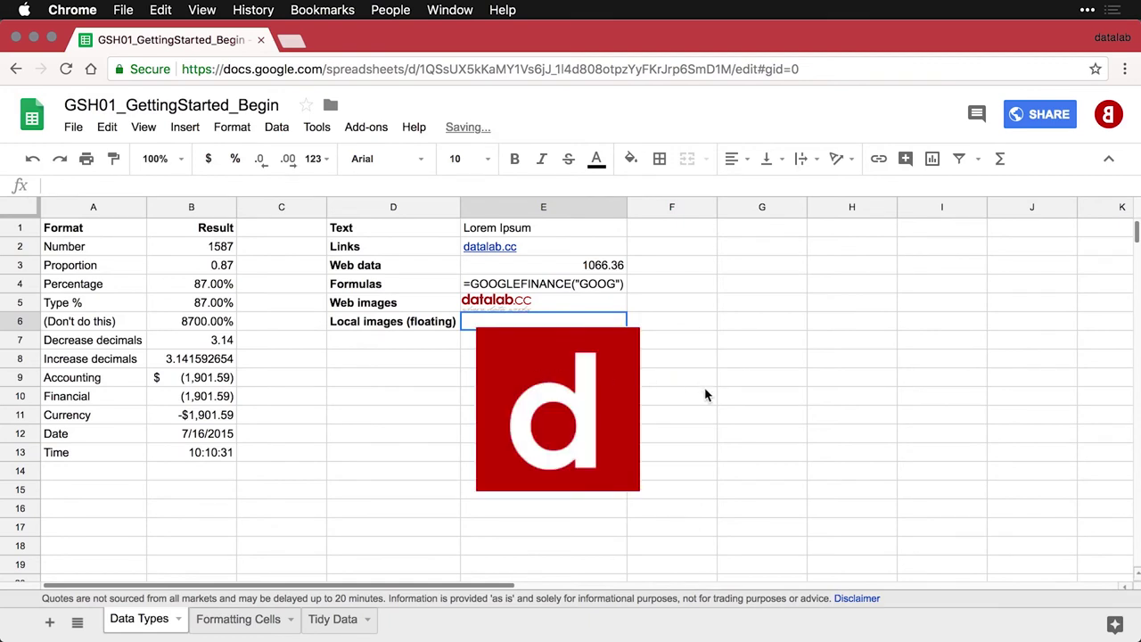
Step: Align the floating logo with the start of column E beneath E6 and shrink it proportionally to span about rows 7 to 10
{"action": "left_click", "coordinate": [547, 353]}
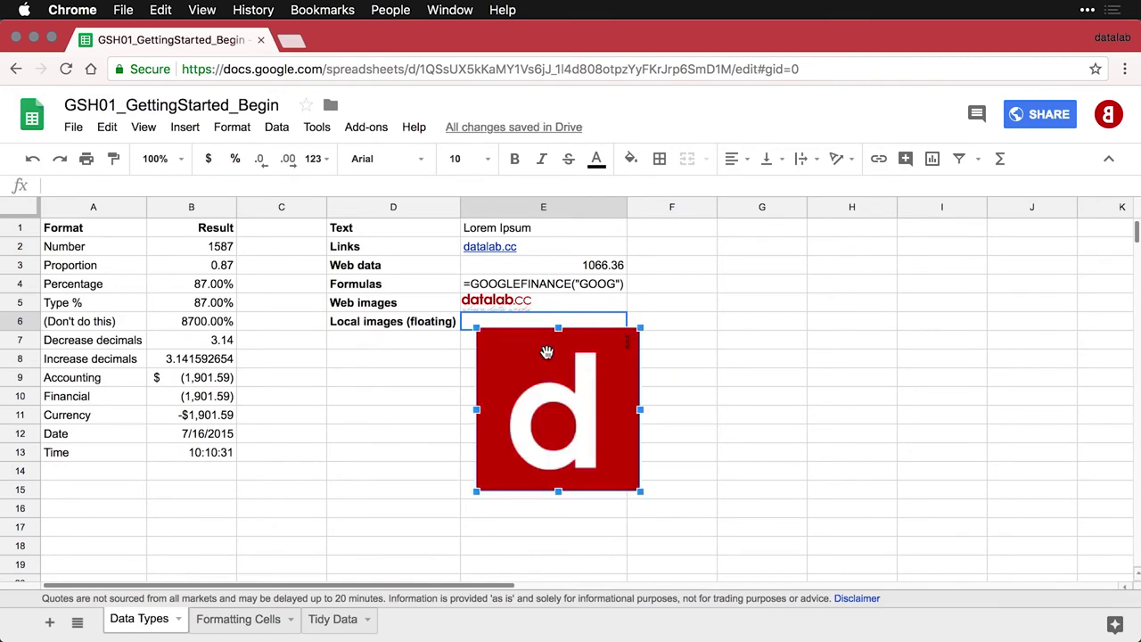
{"action": "mouse_move", "coordinate": [547, 353]}
{"action": "left_mouse_down"}
{"action": "mouse_move", "coordinate": [737, 328]}
{"action": "mouse_move", "coordinate": [564, 360]}
{"action": "left_mouse_up"}
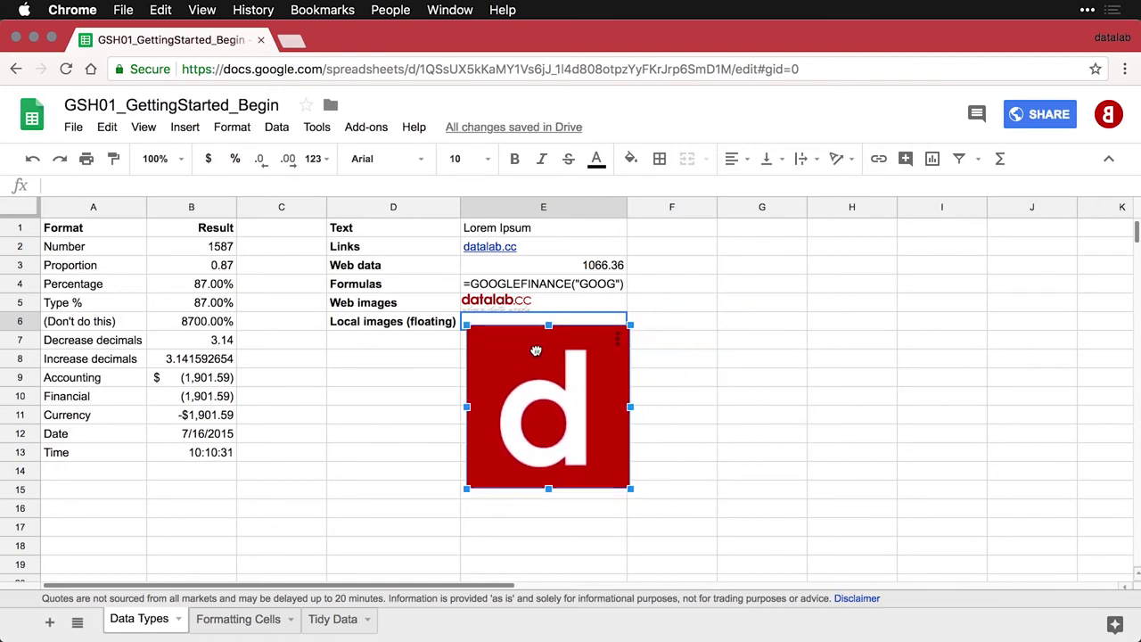
{"action": "left_click_drag", "start_coordinate": [627, 486], "coordinate": [533, 393]}
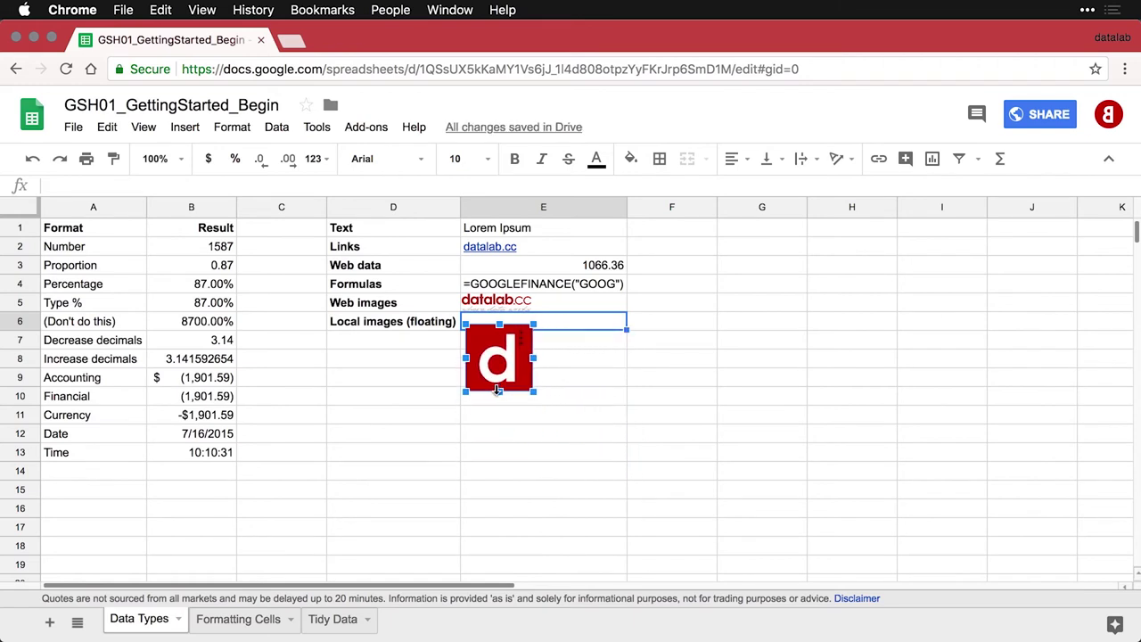
{"action": "left_click", "coordinate": [563, 366]}
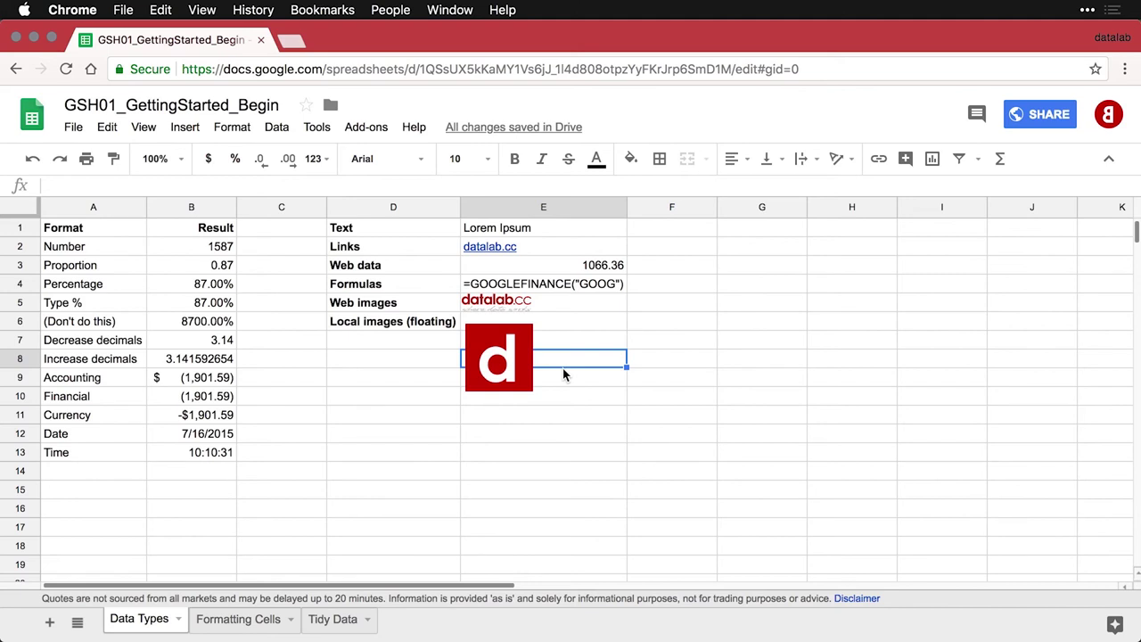
{"action": "left_click", "coordinate": [559, 310]}
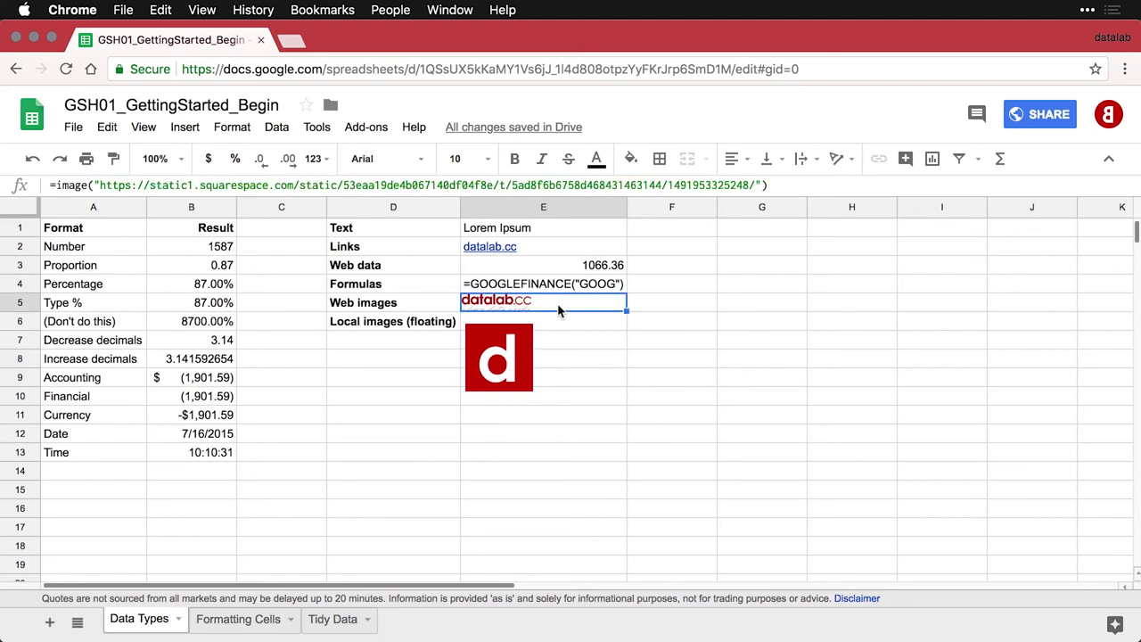